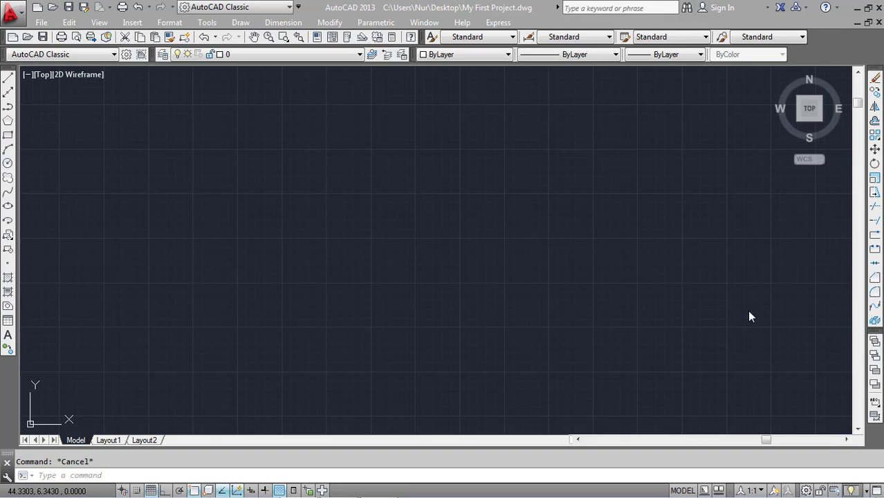
# Switch from My First Project.dwg to the blank Drawing1.dwg with Ctrl+Tab
pyautogui.hotkey('ctrl', 'Tab')
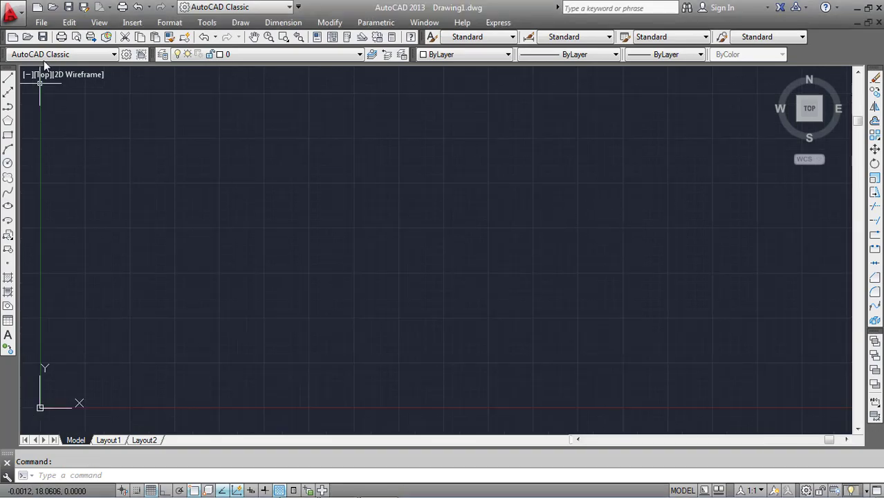
# Save the drawing on the Desktop as '1st Project', keeping the AutoCAD 2013 Drawing (*.dwg) format
pyautogui.click(16, 15)
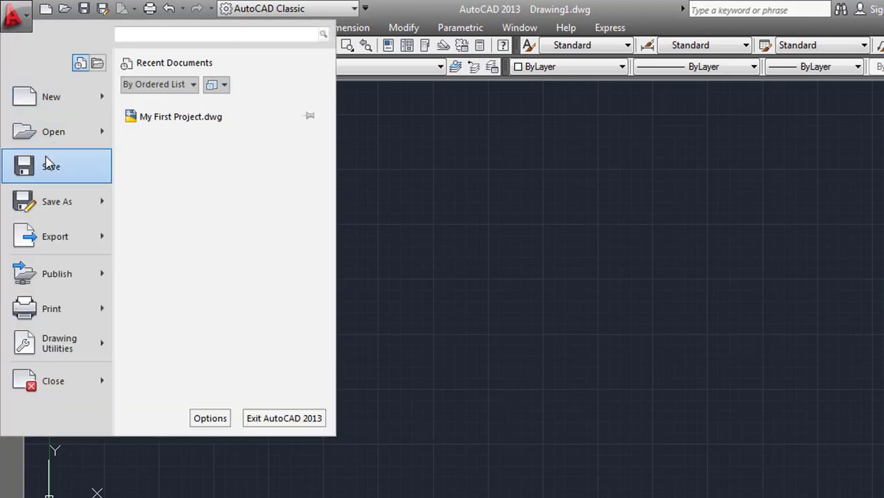
pyautogui.click(54, 169)
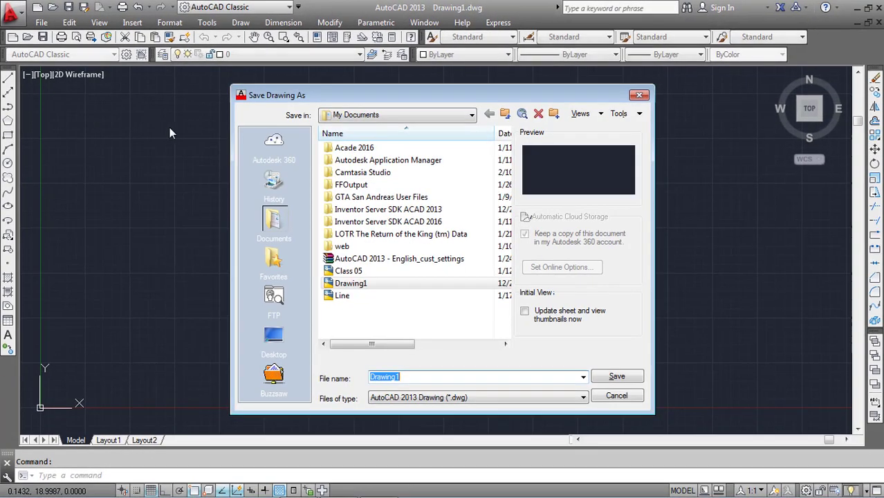
pyautogui.moveTo(407, 98)
pyautogui.mouseDown()
pyautogui.moveTo(398, 92)
pyautogui.moveTo(405, 99)
pyautogui.mouseUp()
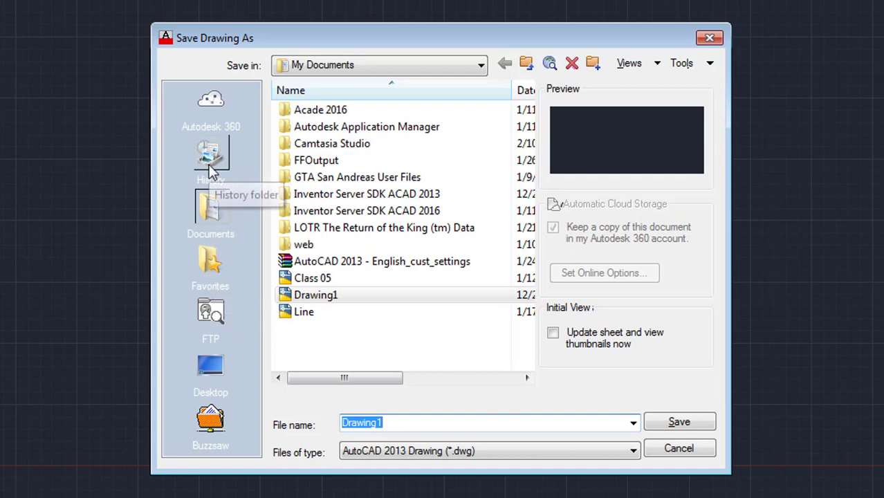
pyautogui.click(217, 385)
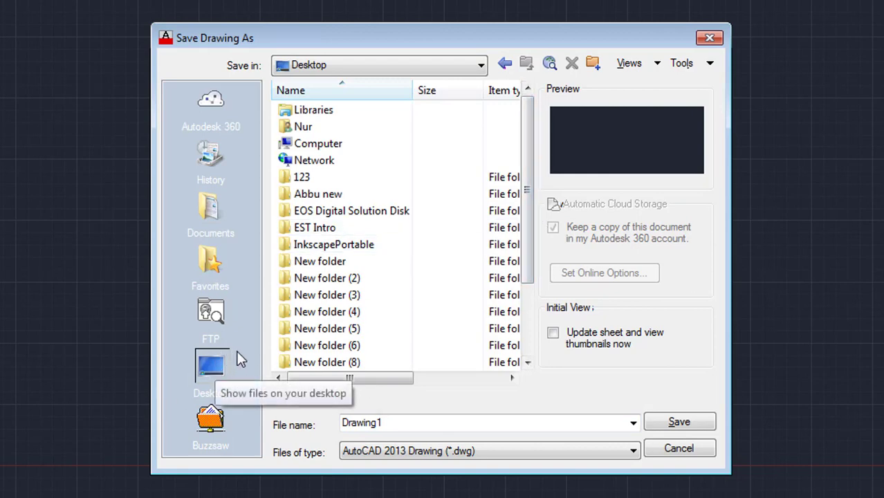
pyautogui.moveTo(533, 223); pyautogui.dragTo(535, 295)
pyautogui.moveTo(408, 422); pyautogui.dragTo(238, 421)
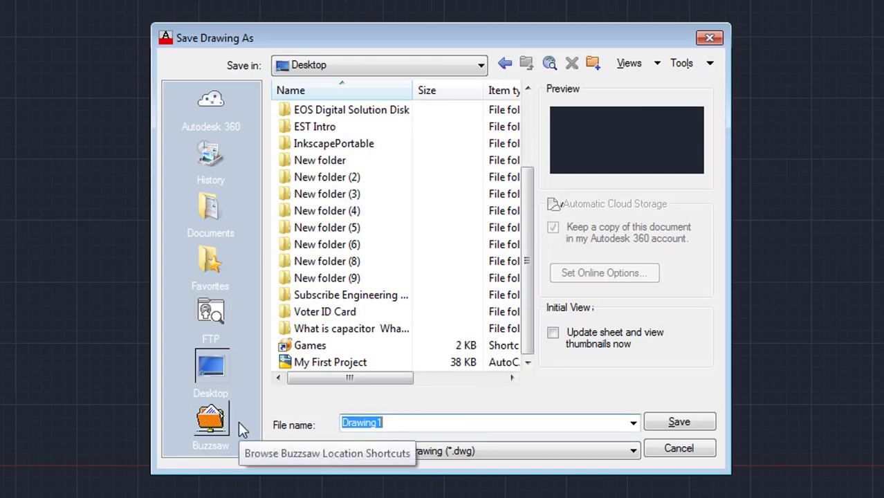
pyautogui.write('1s')
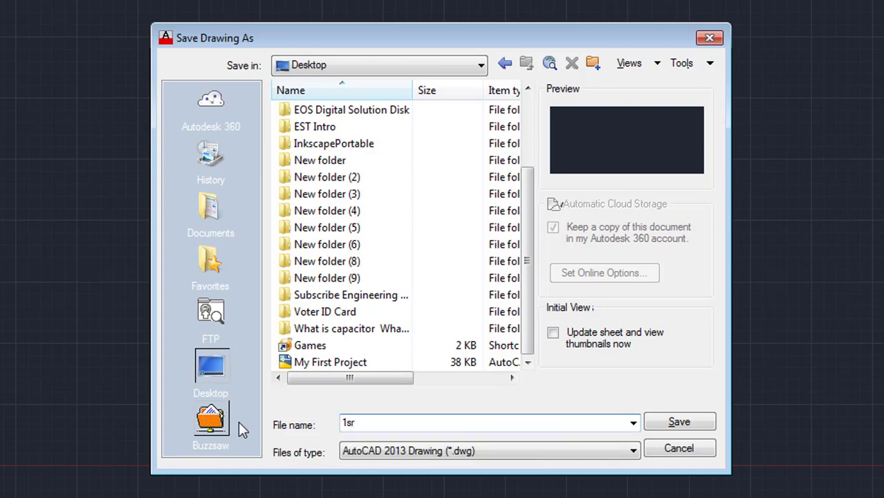
pyautogui.write('t Project')
pyautogui.click(372, 452)
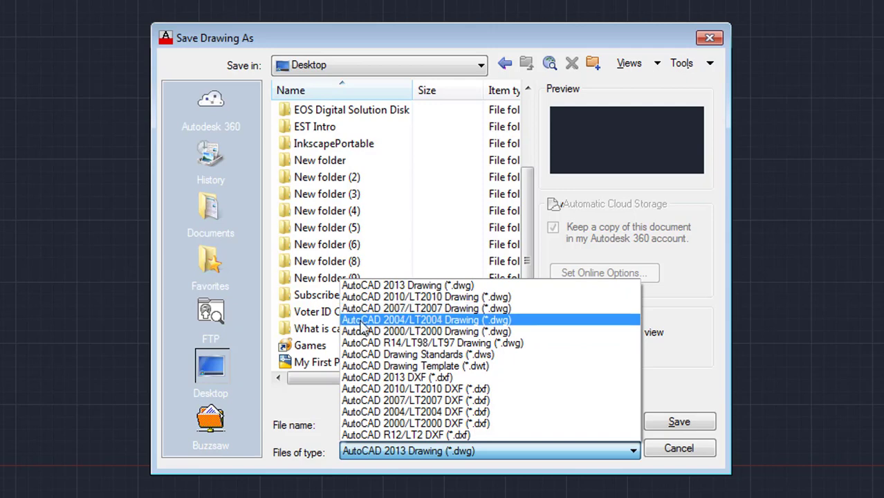
pyautogui.click(388, 289)
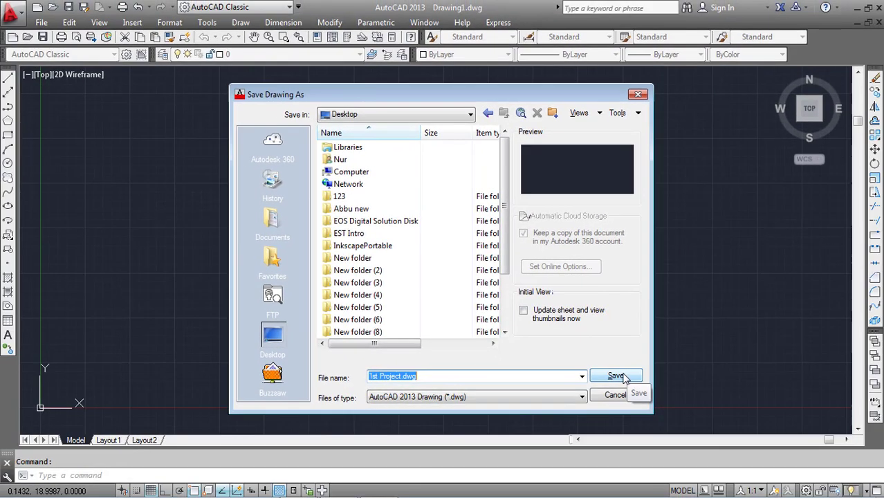
pyautogui.click(625, 377)
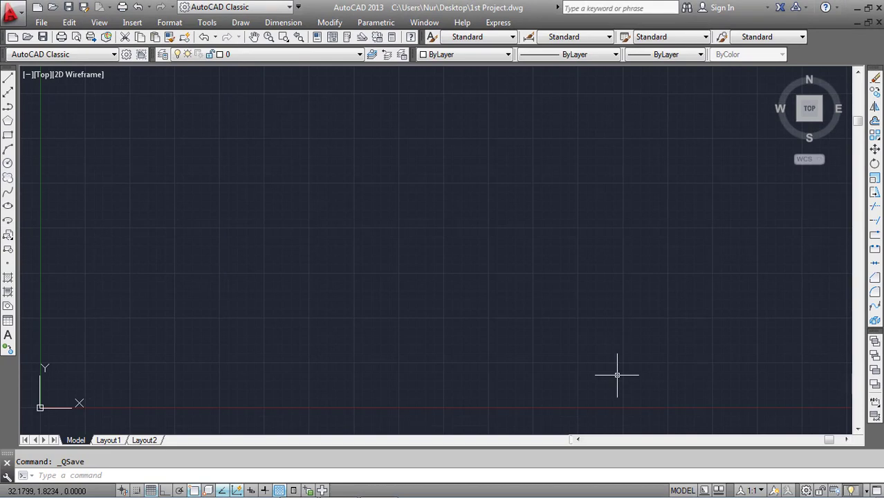
pyautogui.scroll(-2, 301, 233)
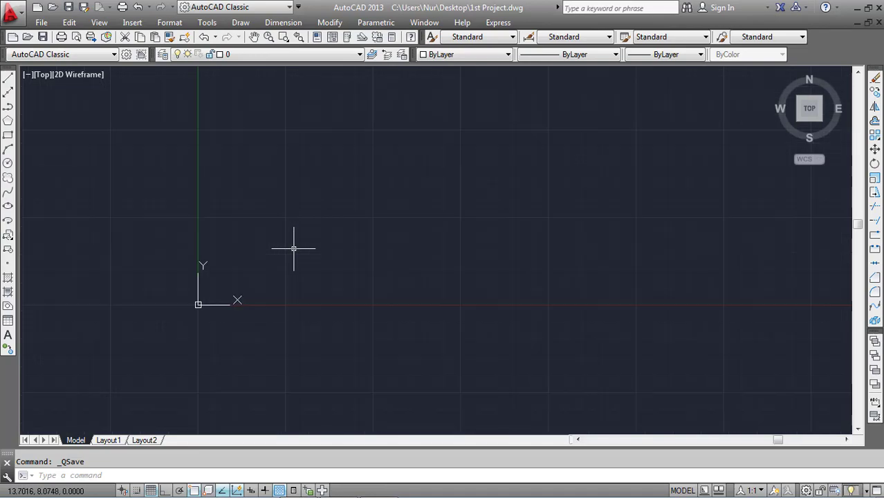
pyautogui.scroll(2, 294, 248)
pyautogui.scroll(1, 293, 249)
pyautogui.scroll(-1, 293, 248)
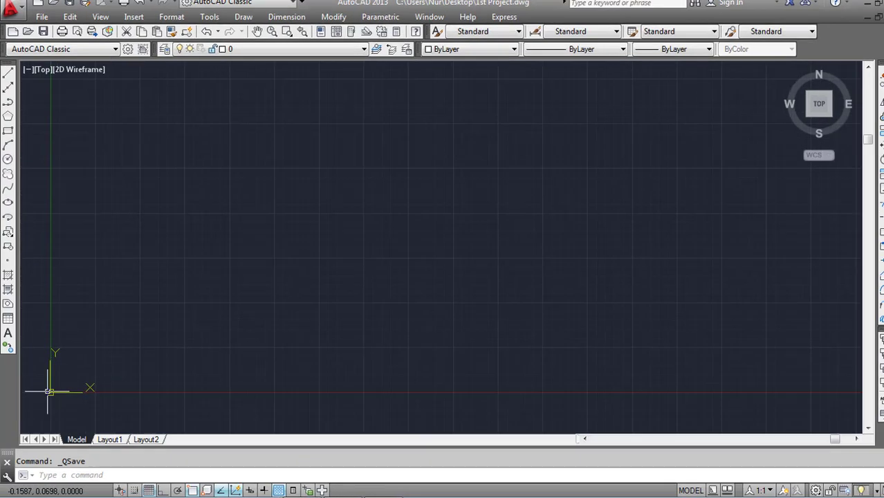
pyautogui.scroll(-3, 49, 385)
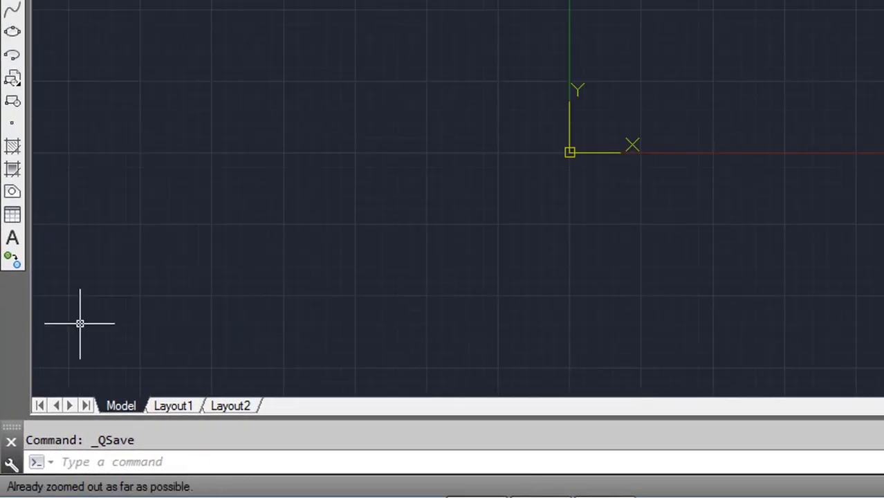
pyautogui.scroll(2, 96, 353)
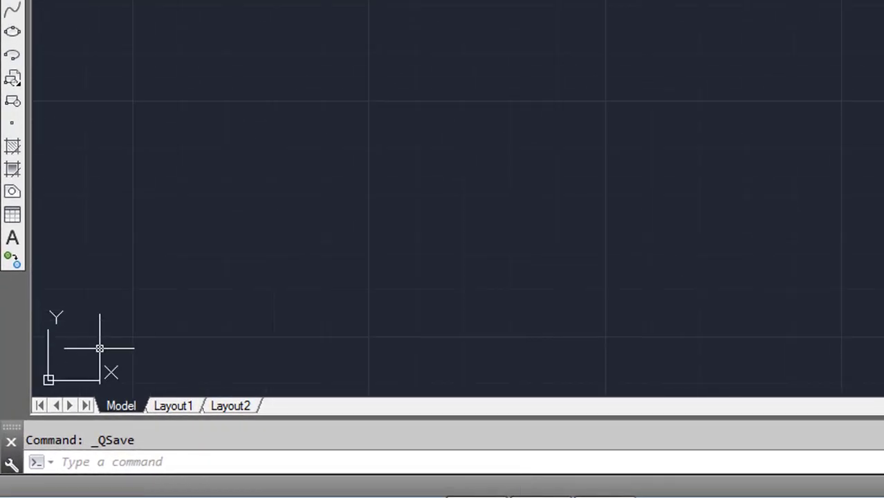
pyautogui.scroll(-3, 99, 346)
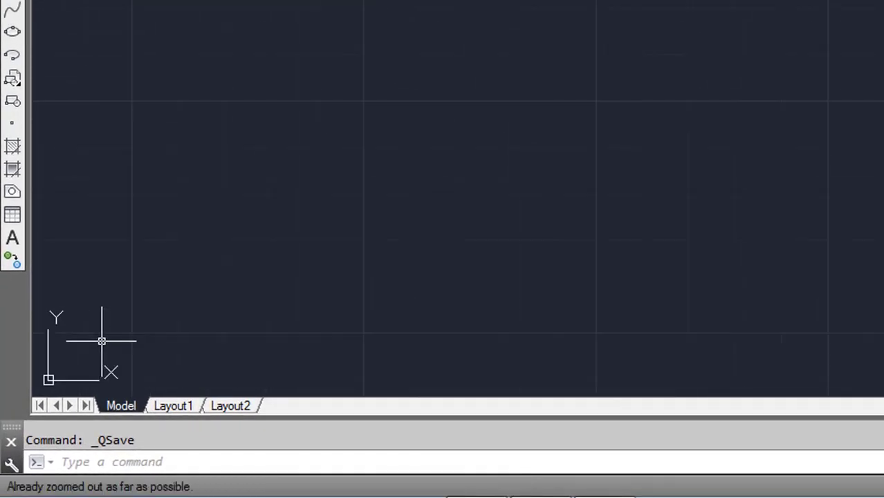
pyautogui.scroll(2, 82, 339)
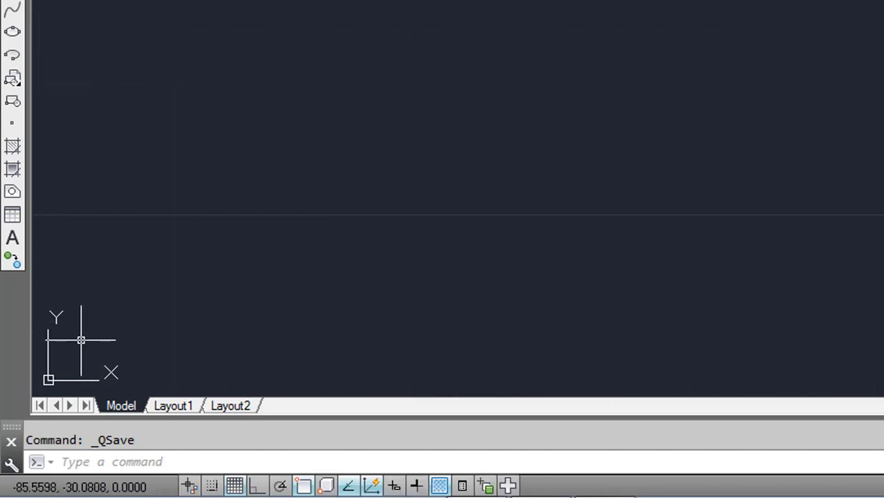
pyautogui.scroll(-3, 82, 339)
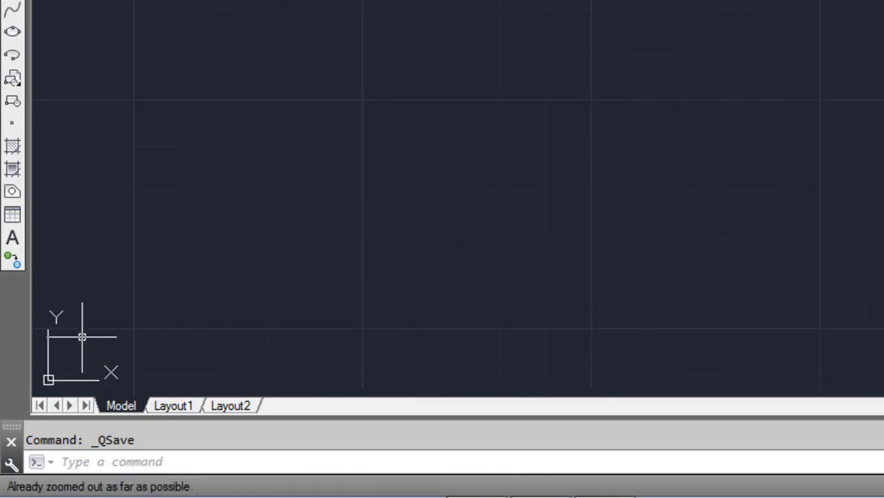
# Turn off Show UCS Icon at Origin from the UCS icon's context menu
pyautogui.rightClick(47, 379)
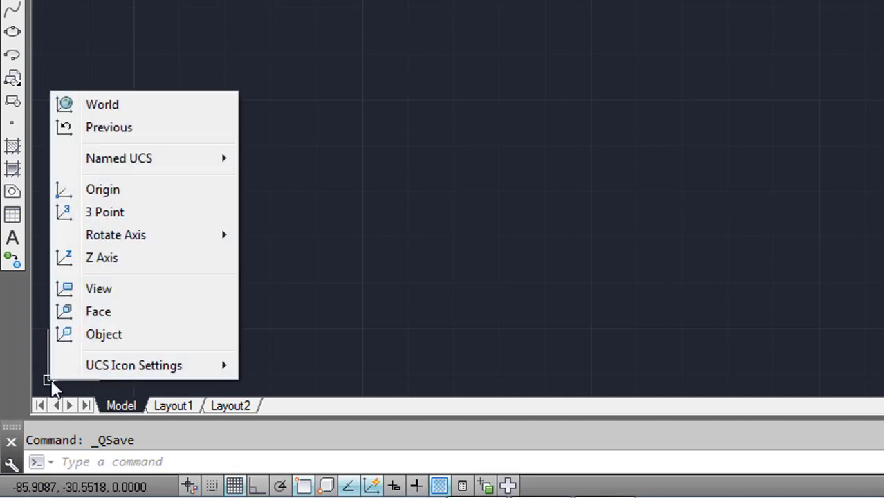
pyautogui.moveTo(82, 372)
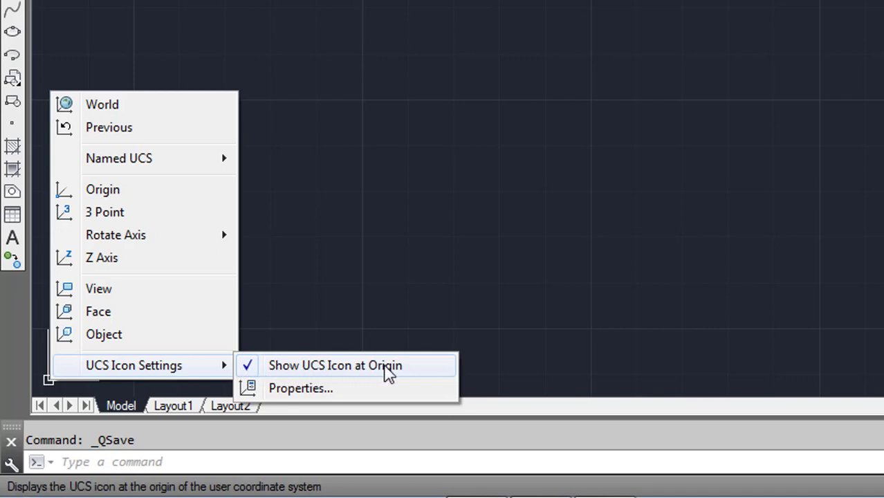
pyautogui.click(248, 373)
# Browse the View > Display > UCS Icon menu, then close it without changes
pyautogui.scroll(-2, 142, 328)
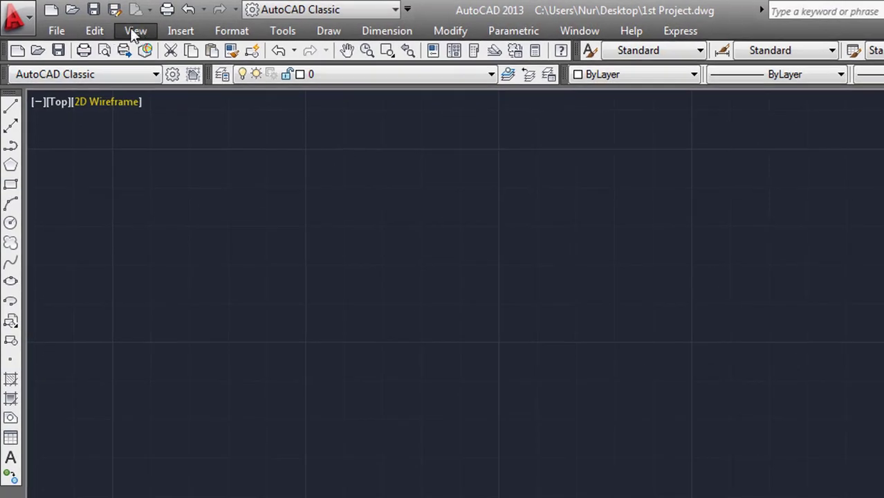
pyautogui.click(136, 31)
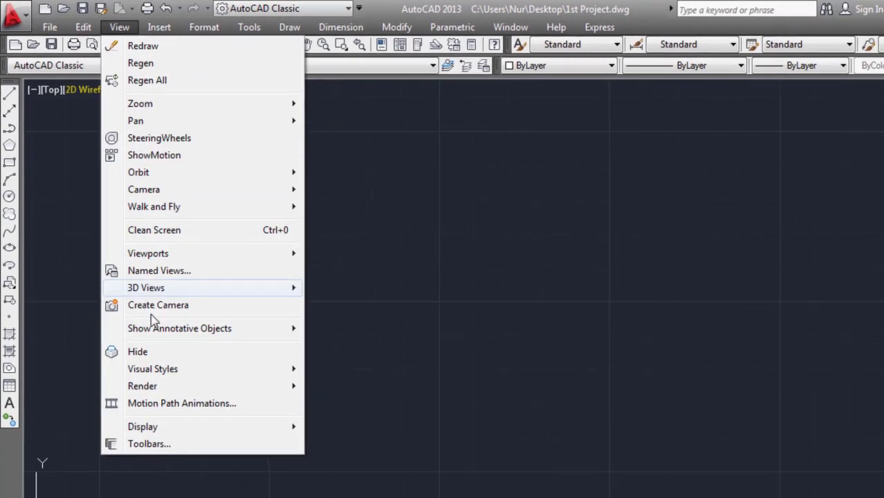
pyautogui.moveTo(150, 426)
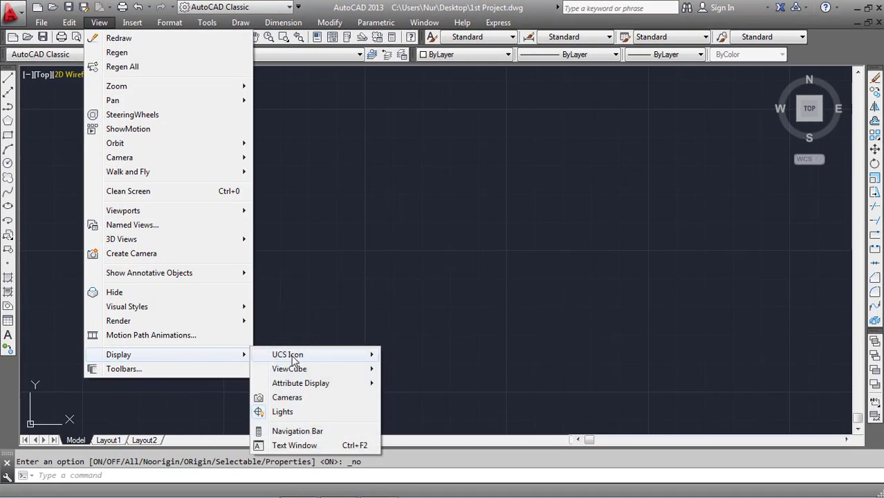
pyautogui.moveTo(293, 359)
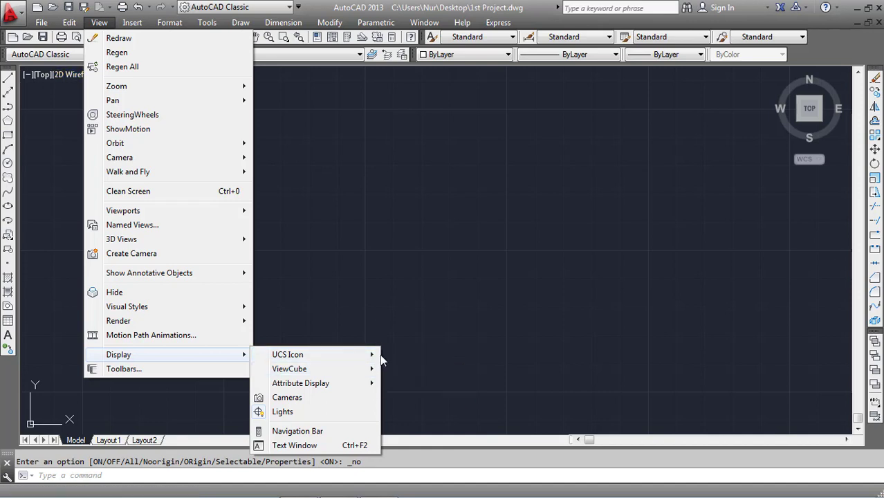
pyautogui.moveTo(376, 356)
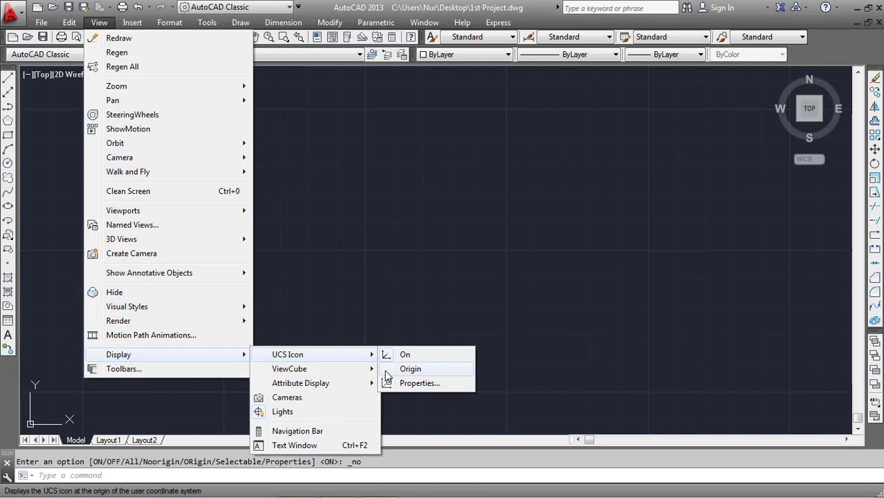
pyautogui.click(373, 302)
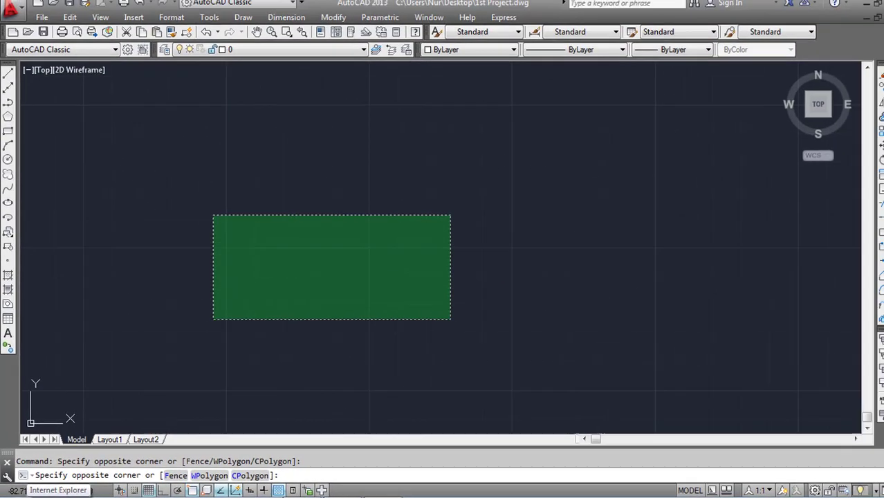
# Open Drawing Units with UNITS and try Architectural, Engineering and Decimal length types
pyautogui.click(213, 215)
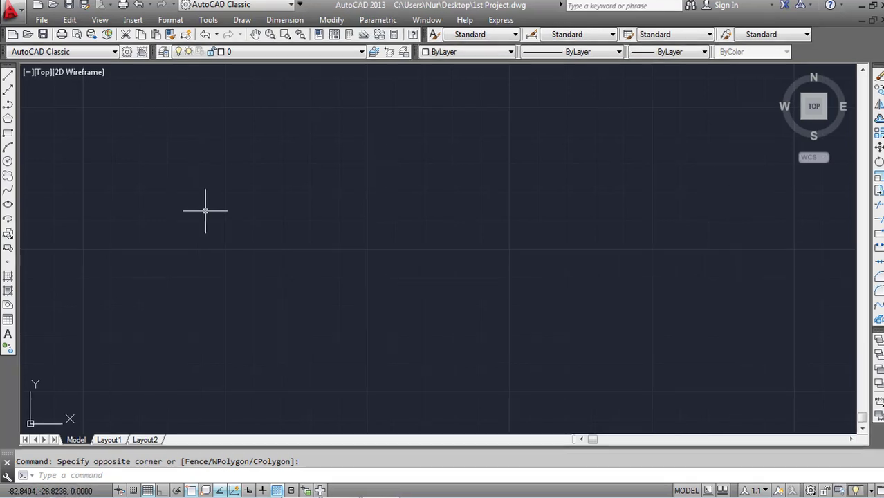
pyautogui.write('units')
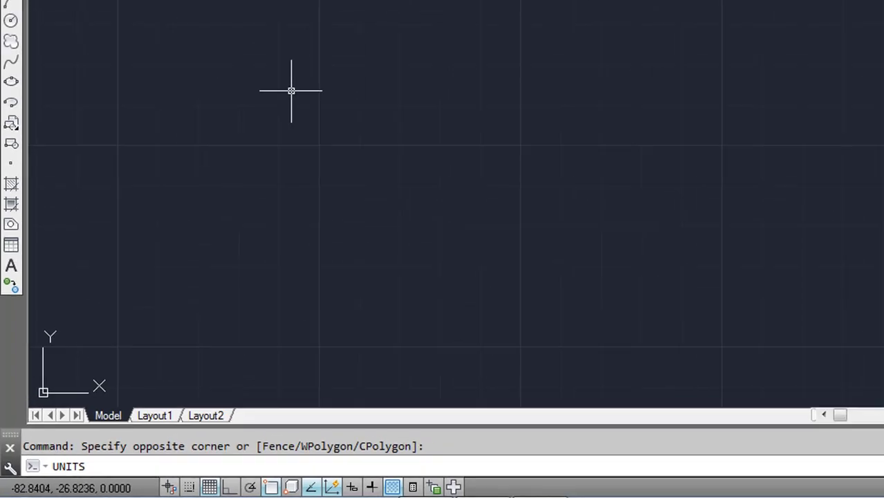
pyautogui.press('Return')
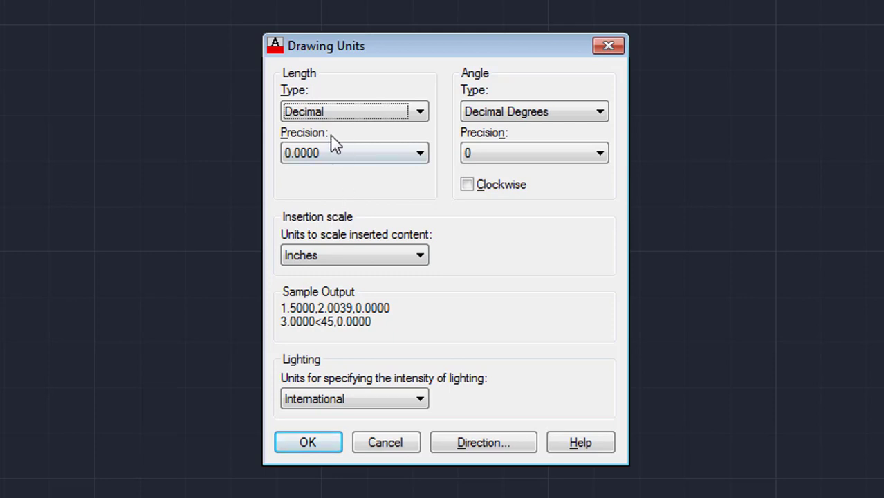
pyautogui.click(367, 116)
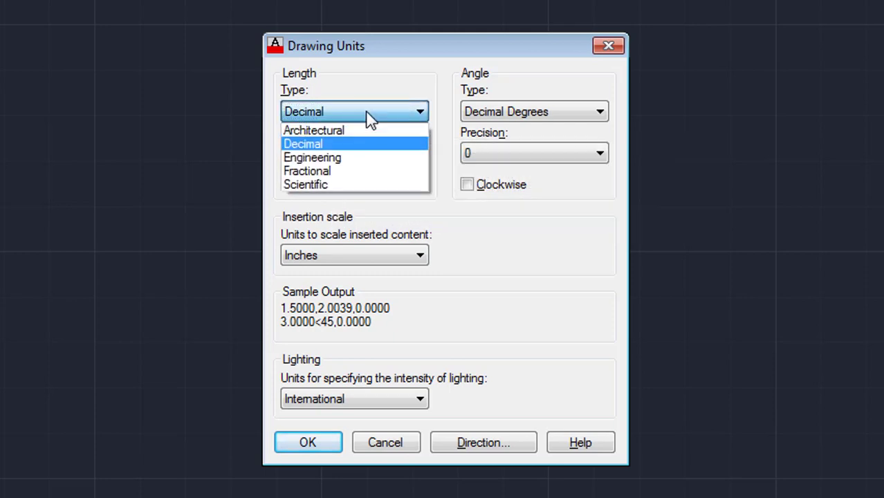
pyautogui.click(337, 131)
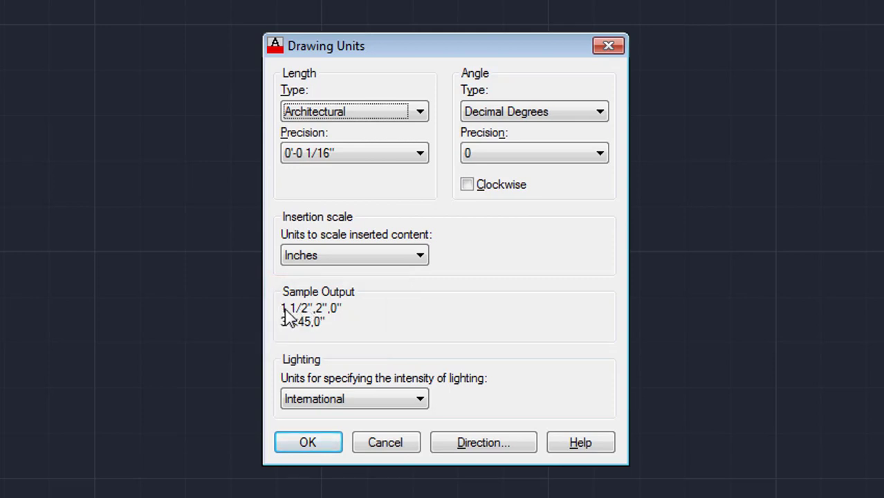
pyautogui.click(354, 117)
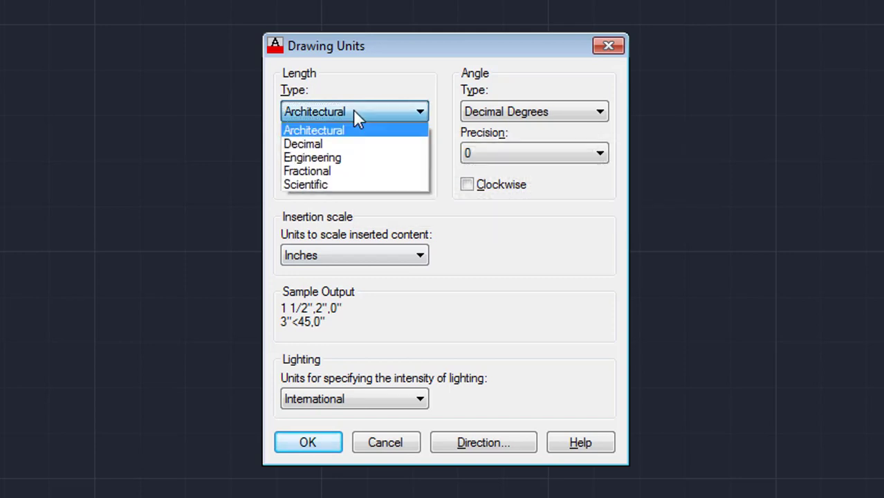
pyautogui.click(345, 160)
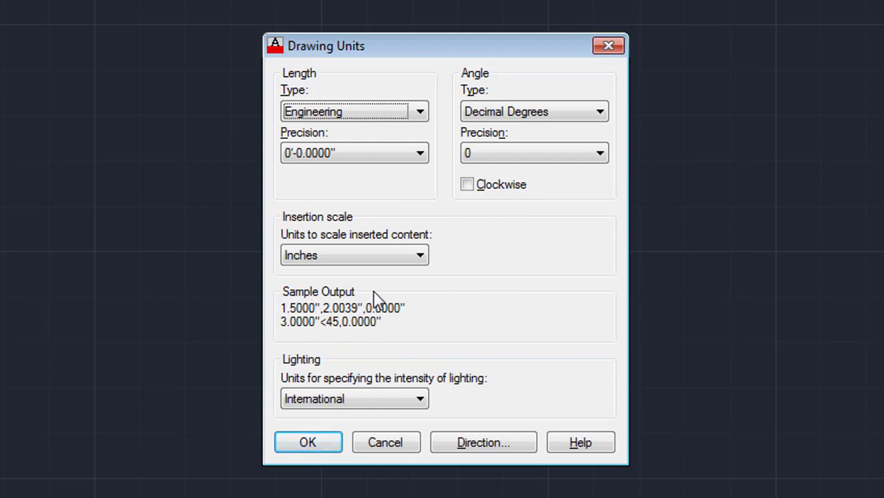
pyautogui.click(408, 114)
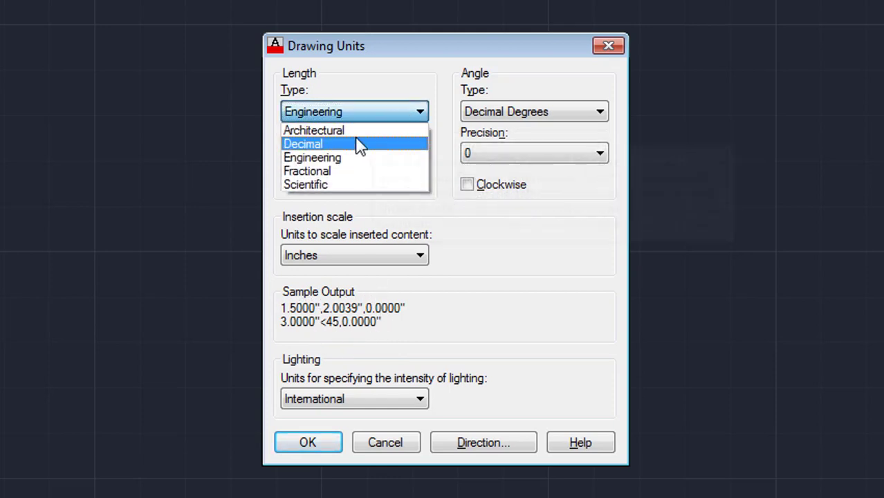
pyautogui.click(359, 144)
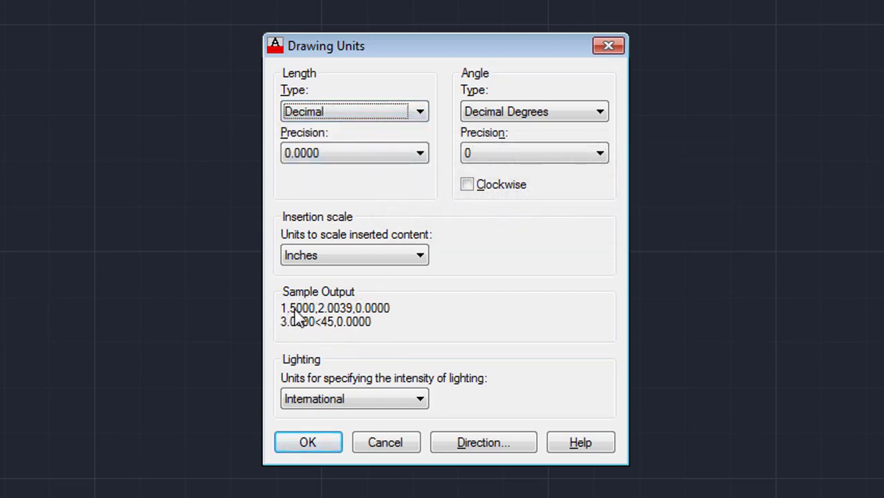
# Compare the Fractional and Scientific length types, then settle on Engineering
pyautogui.click(381, 114)
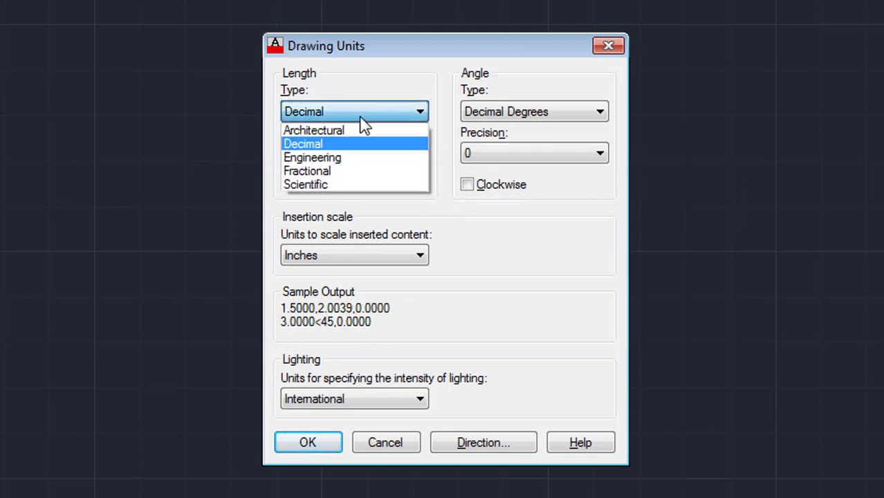
pyautogui.click(341, 173)
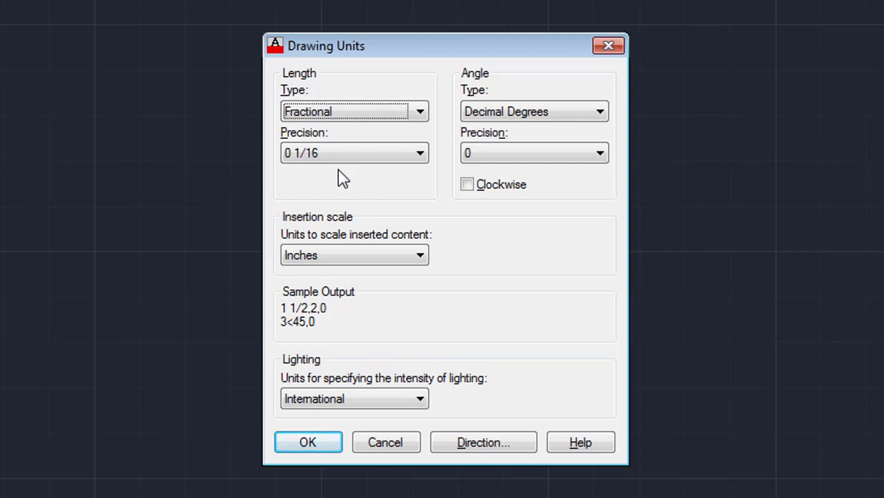
pyautogui.click(369, 110)
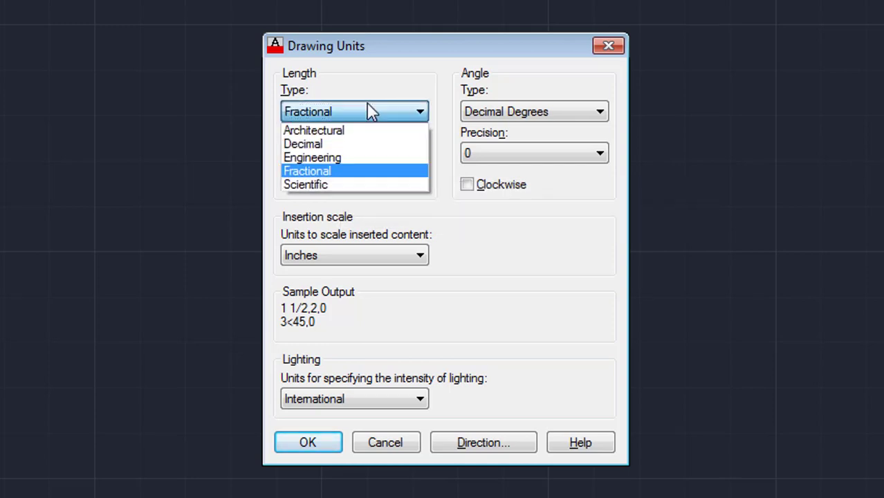
pyautogui.click(340, 184)
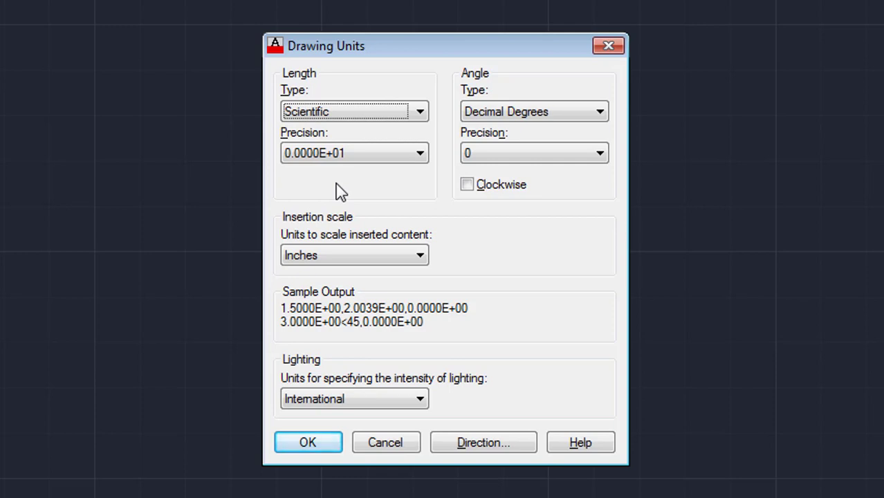
pyautogui.click(365, 113)
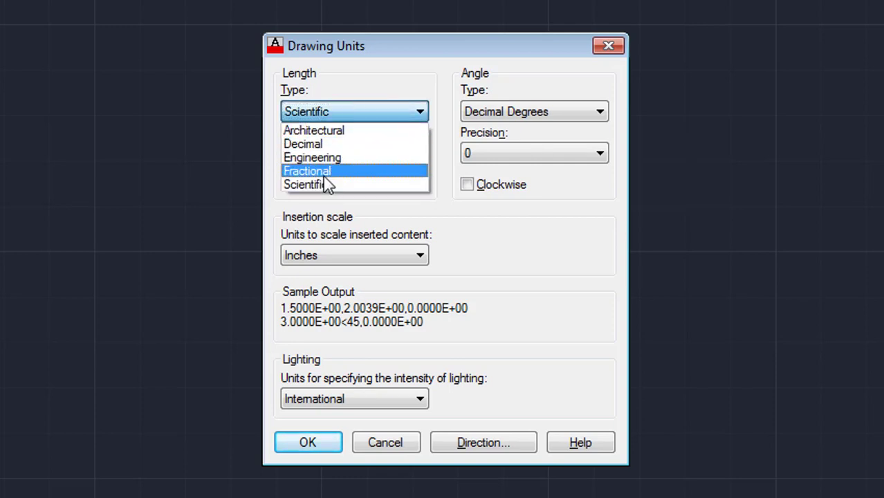
pyautogui.click(334, 187)
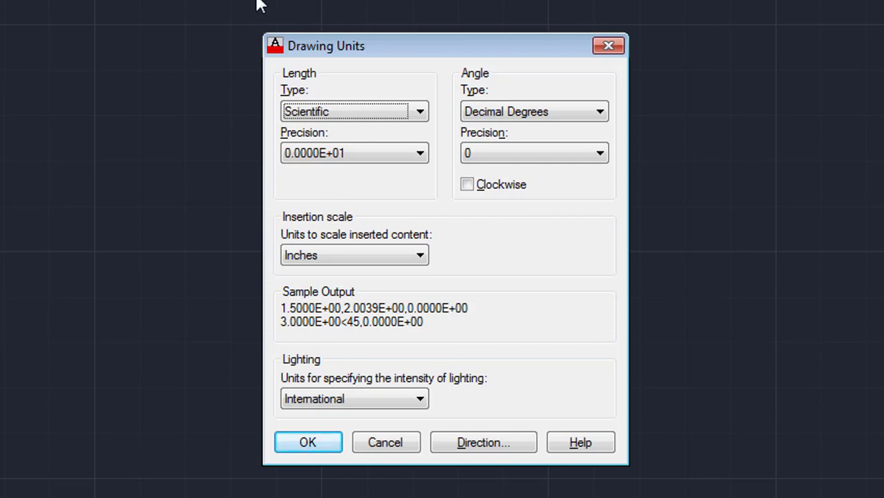
pyautogui.click(352, 116)
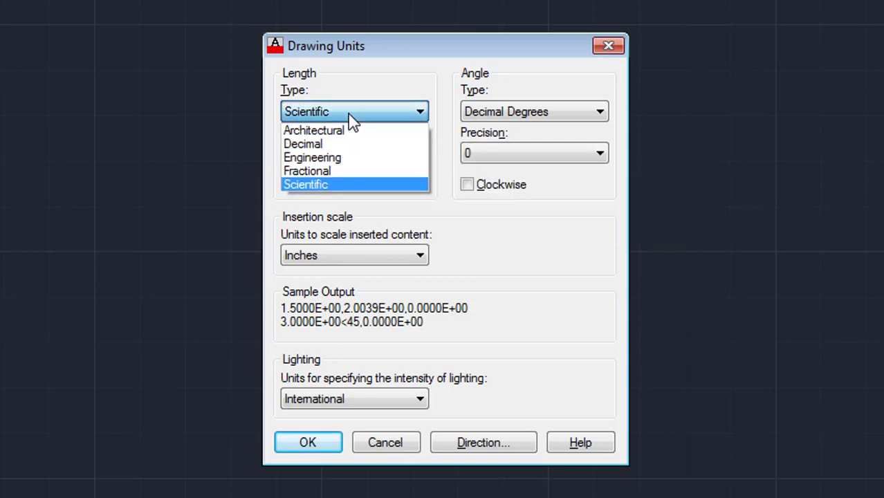
pyautogui.click(339, 156)
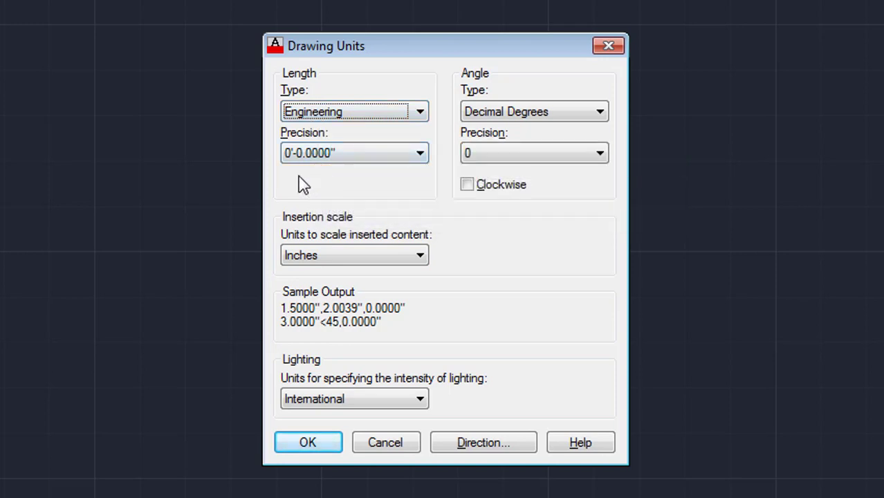
pyautogui.click(323, 155)
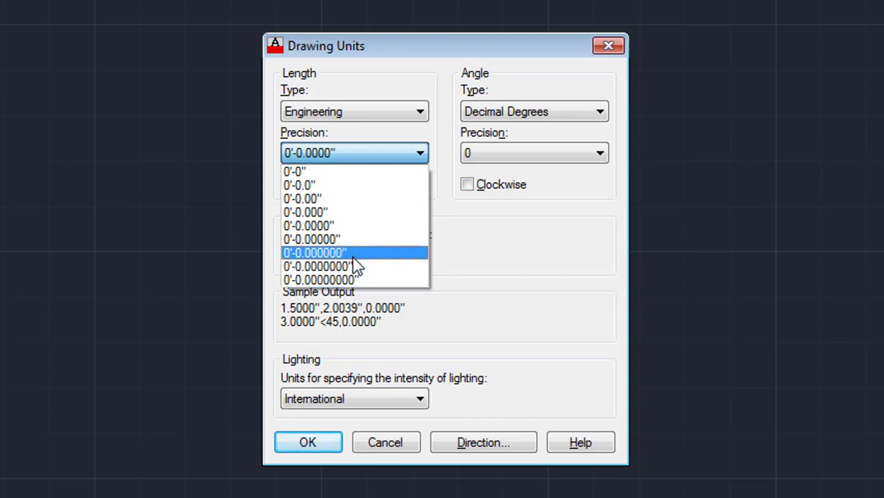
# Set length precision to 0'-0" and leave angle precision at 0
pyautogui.click(333, 177)
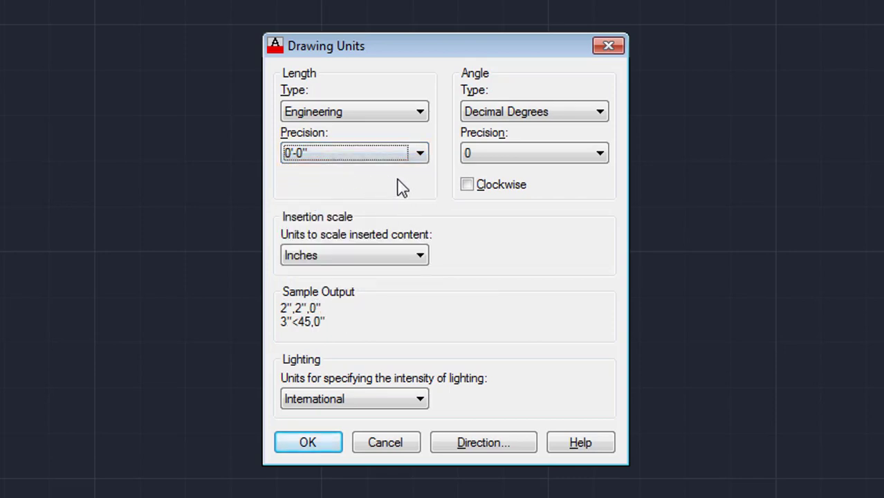
pyautogui.click(484, 155)
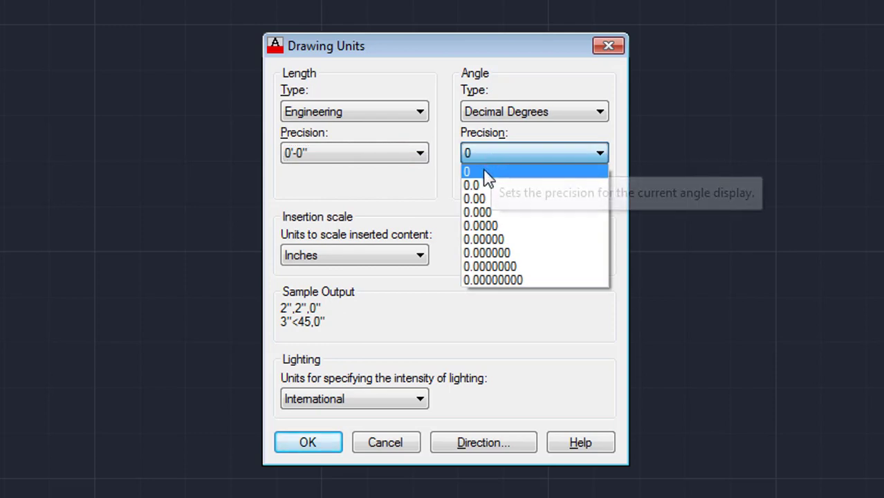
pyautogui.click(485, 171)
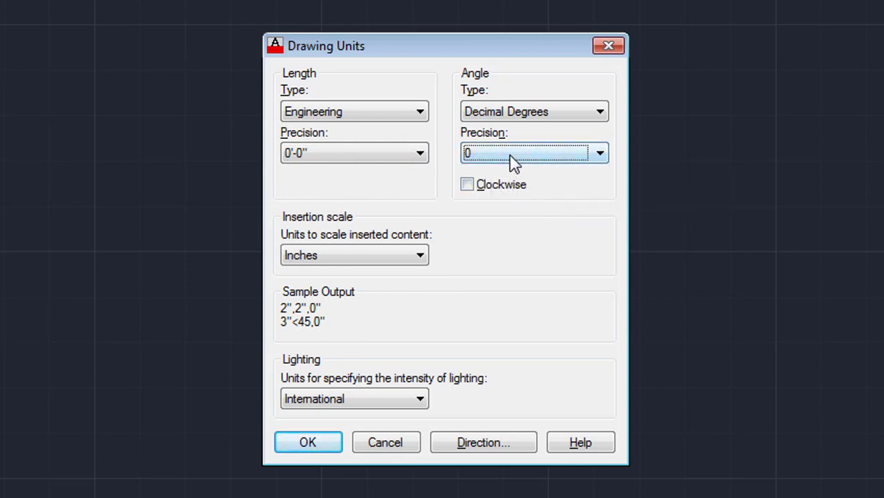
pyautogui.click(509, 155)
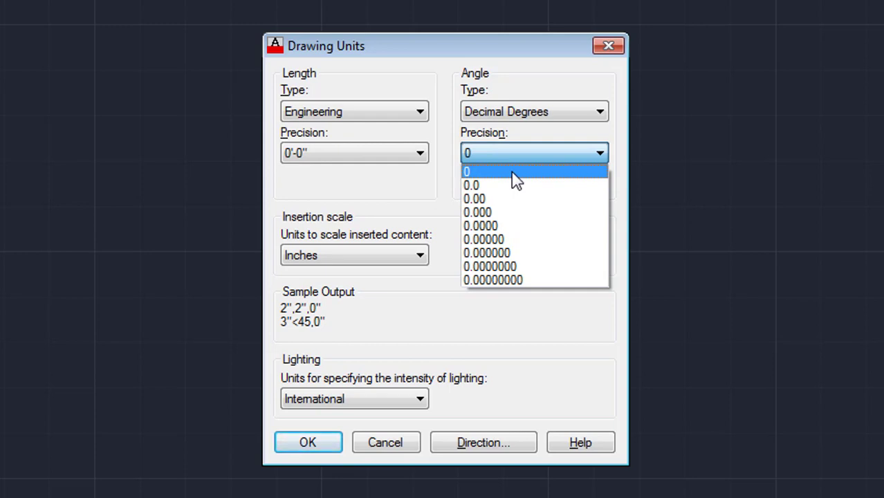
pyautogui.click(512, 174)
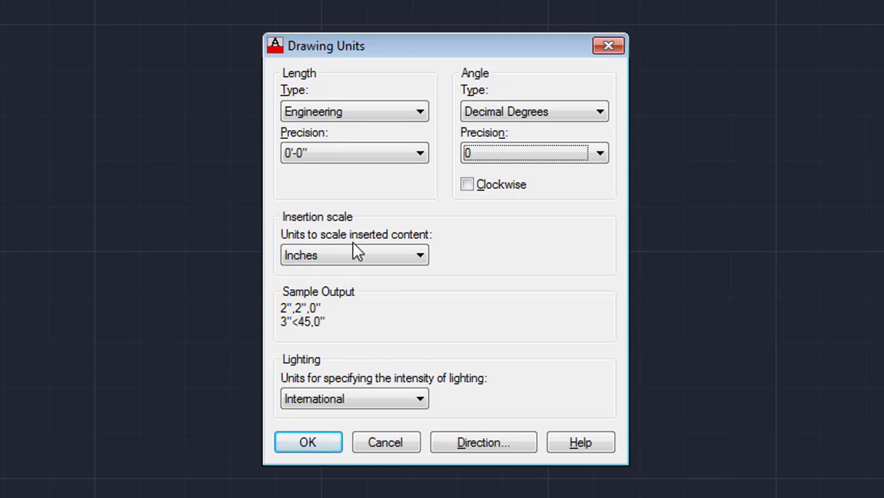
# Leave the insertion scale on Inches and apply the Drawing Units settings with OK
pyautogui.click(365, 260)
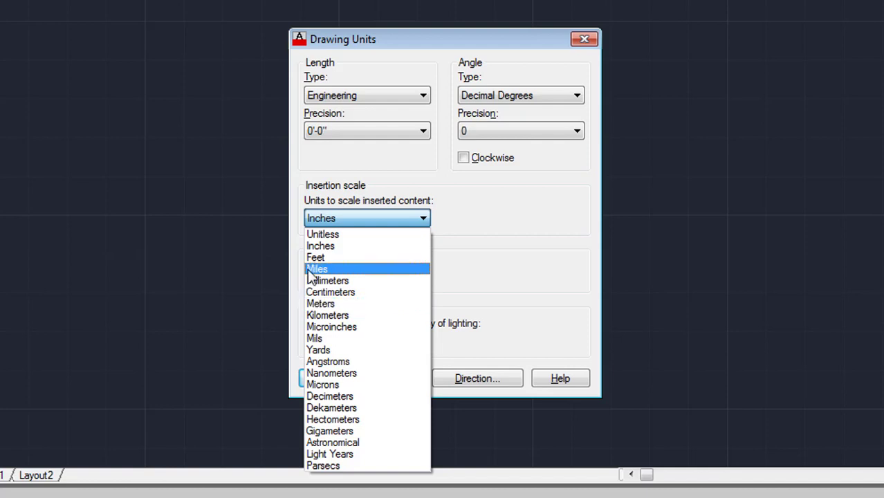
pyautogui.click(339, 245)
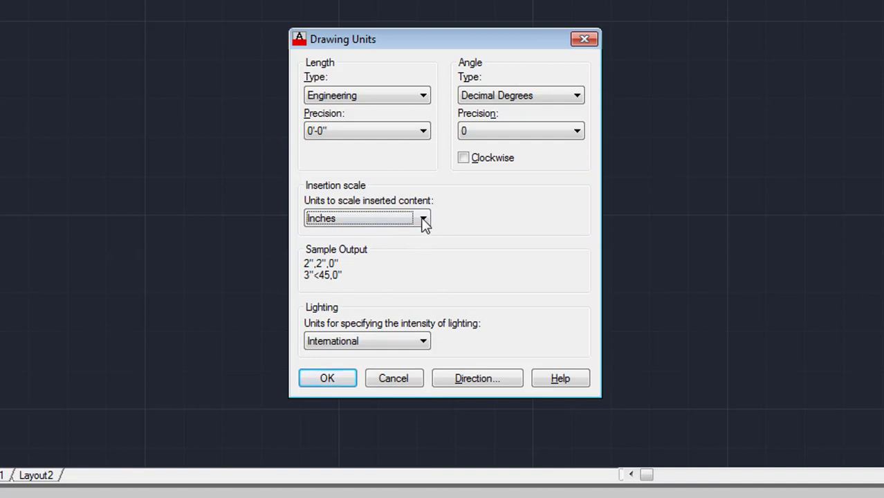
pyautogui.moveTo(423, 217)
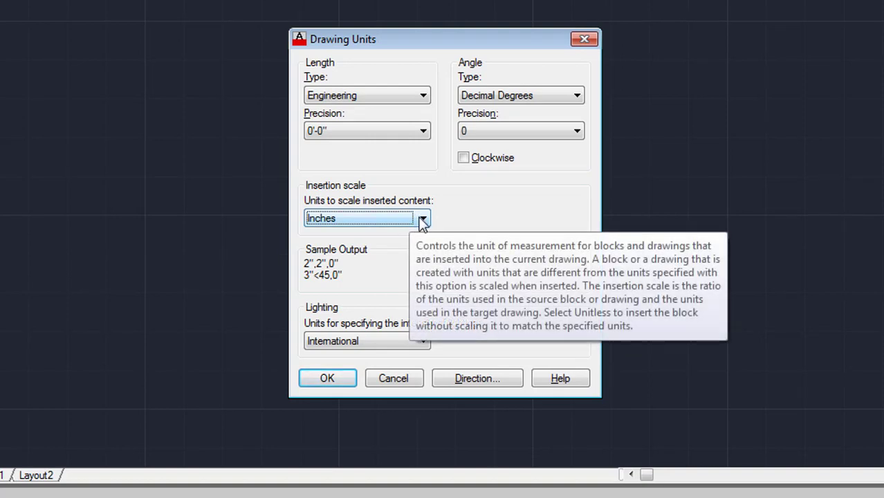
pyautogui.click(425, 219)
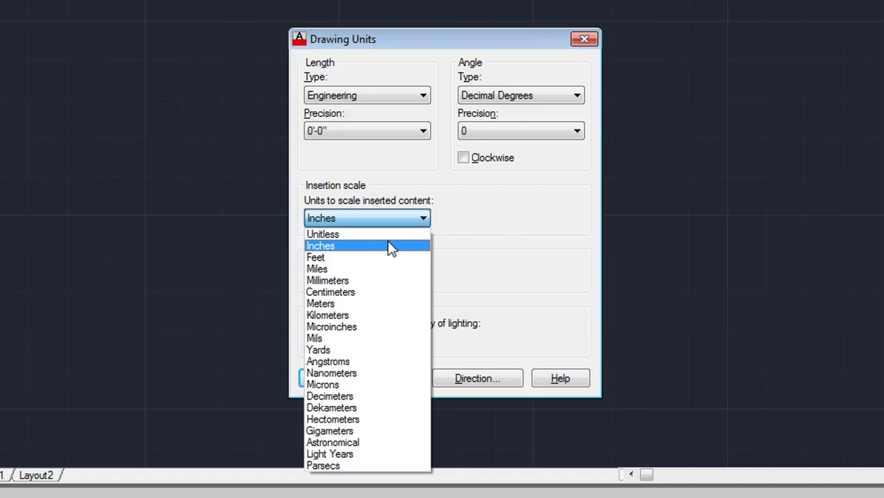
pyautogui.click(389, 246)
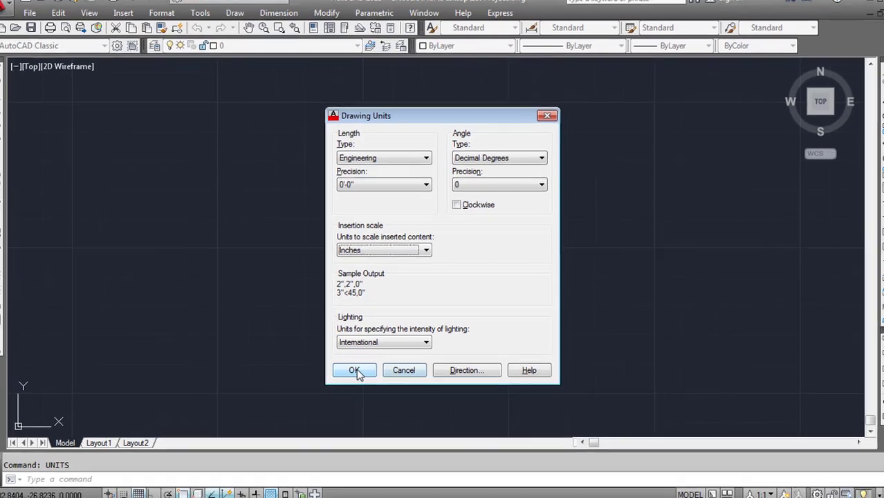
pyautogui.click(328, 380)
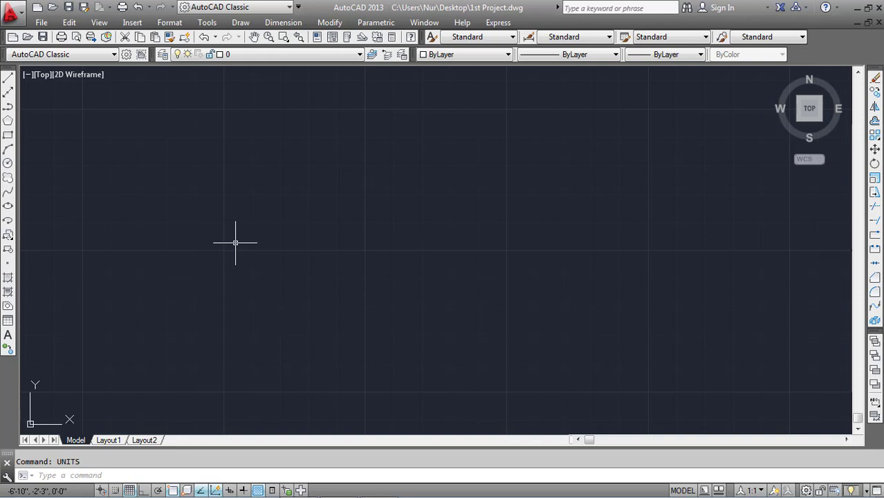
# Run LIMITS with lower-left corner 0,0 and upper-right corner 100',100'
pyautogui.press('Escape')
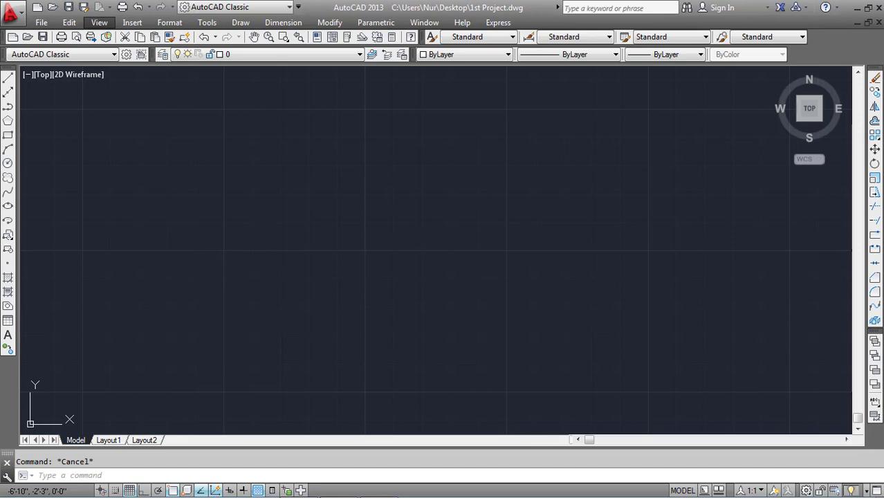
pyautogui.write('Limit')
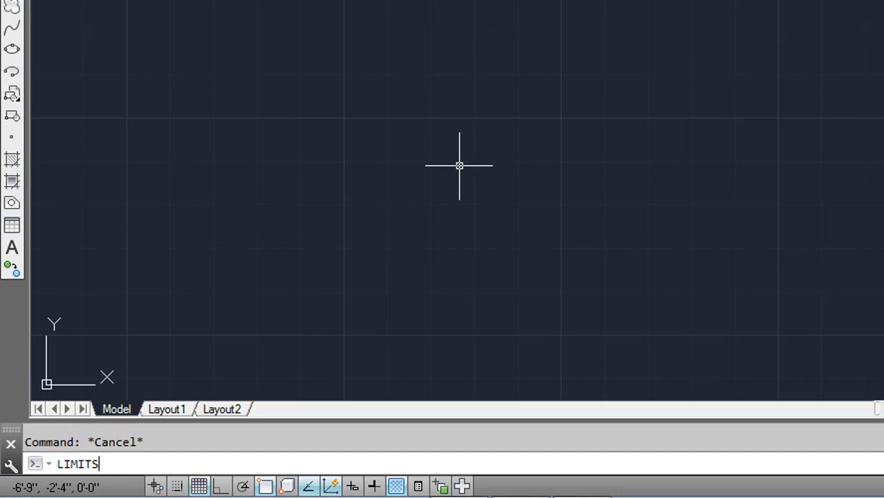
pyautogui.press('Return')
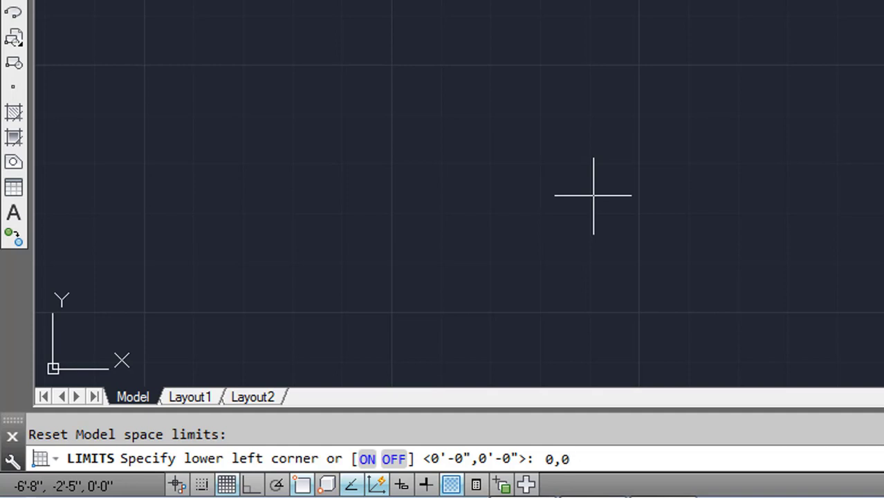
pyautogui.press('Return')
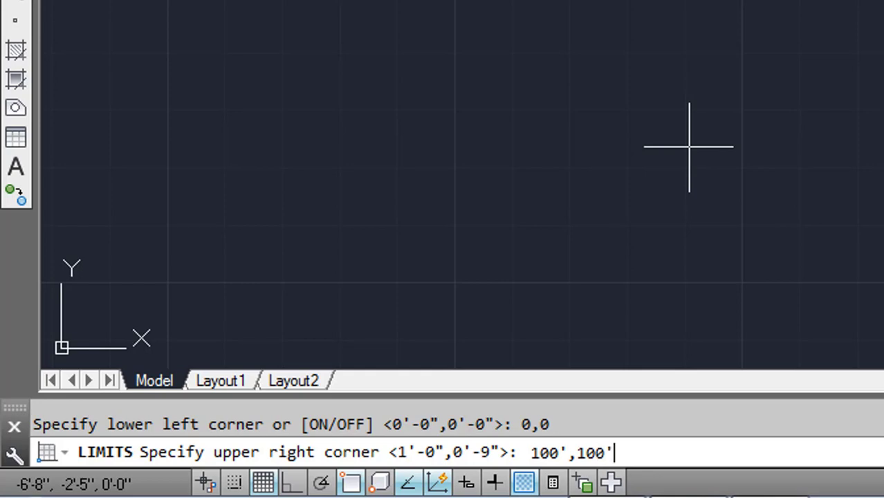
pyautogui.press('Return')
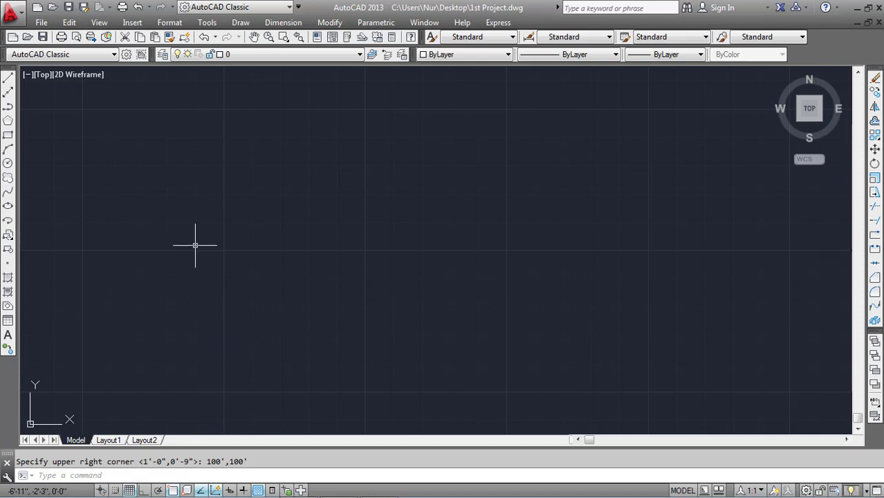
# Zoom All to show the full drawing limits and switch off the grid display
pyautogui.press('Escape')
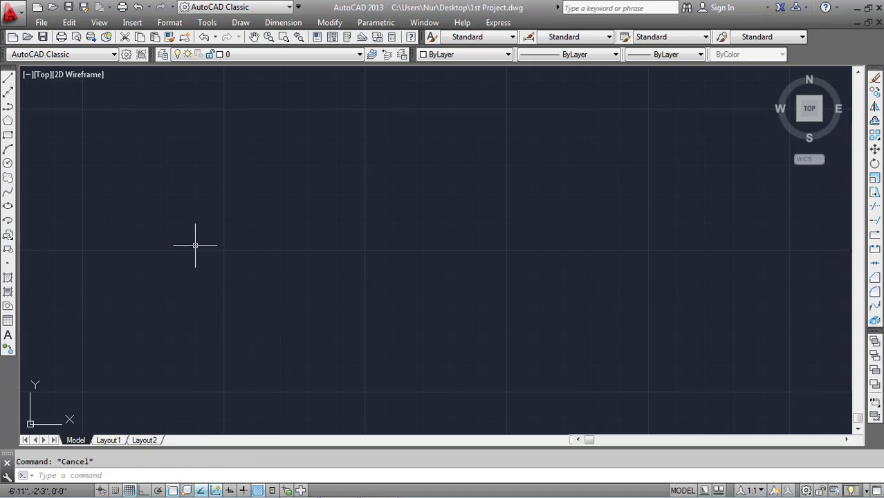
pyautogui.write('z')
pyautogui.press('Return')
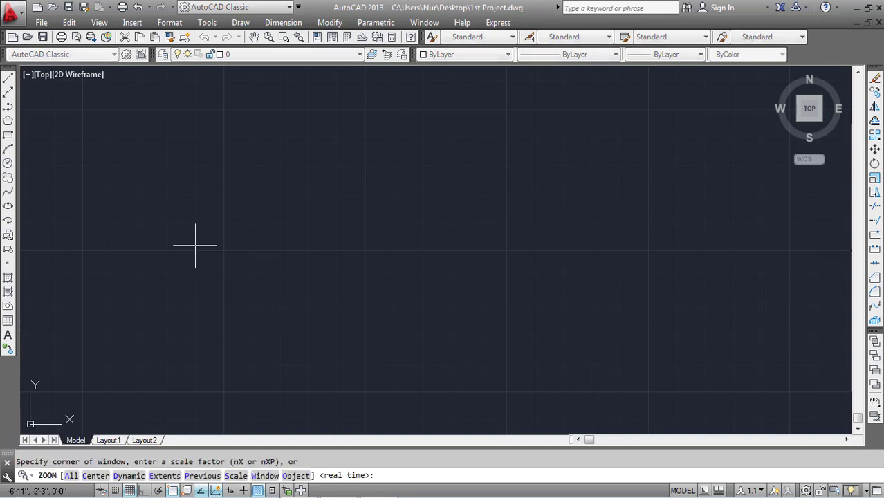
pyautogui.write('a')
pyautogui.press('Return')
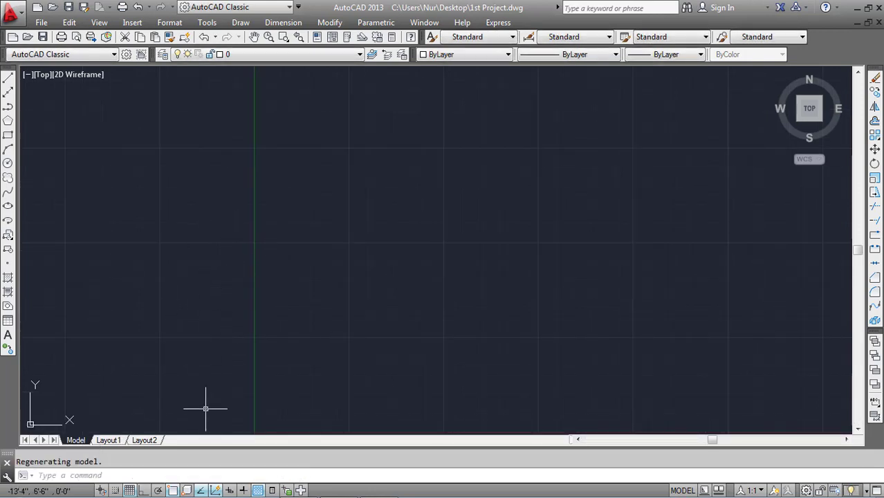
pyautogui.click(129, 490)
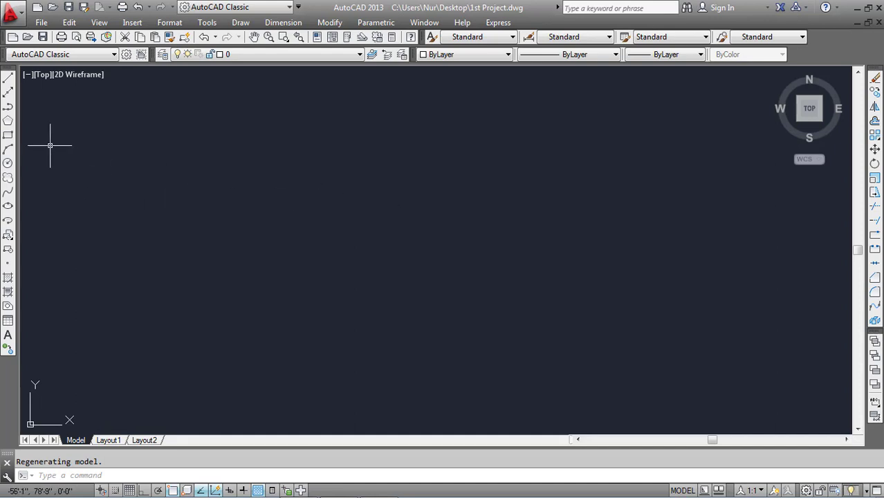
# Draw a nearly square rectangle on the left side by picking two opposite corners
pyautogui.click(8, 136)
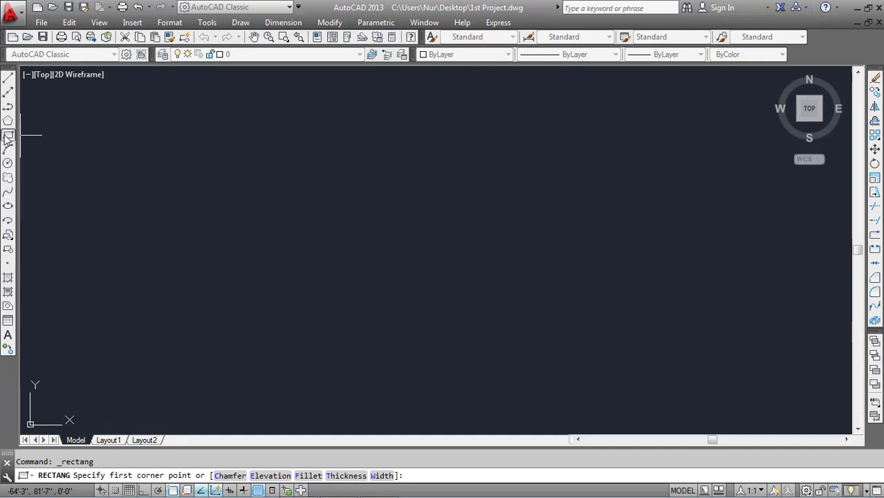
pyautogui.click(169, 149)
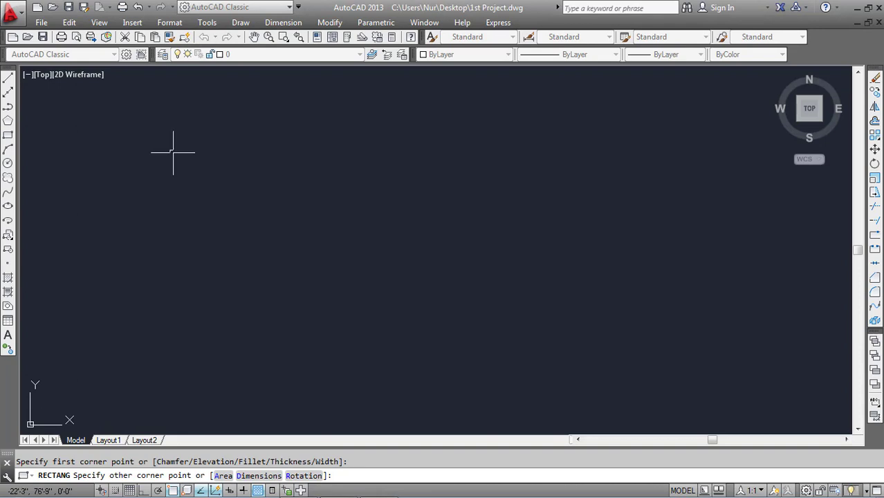
pyautogui.click(298, 275)
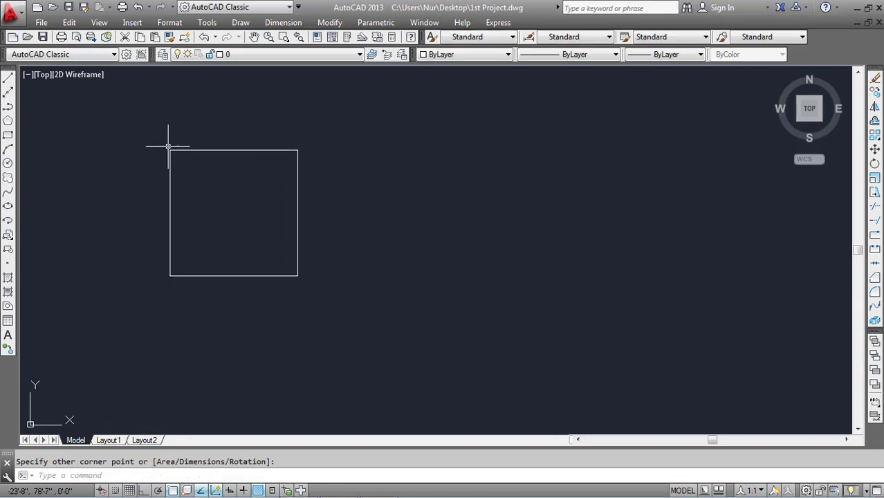
pyautogui.click(8, 121)
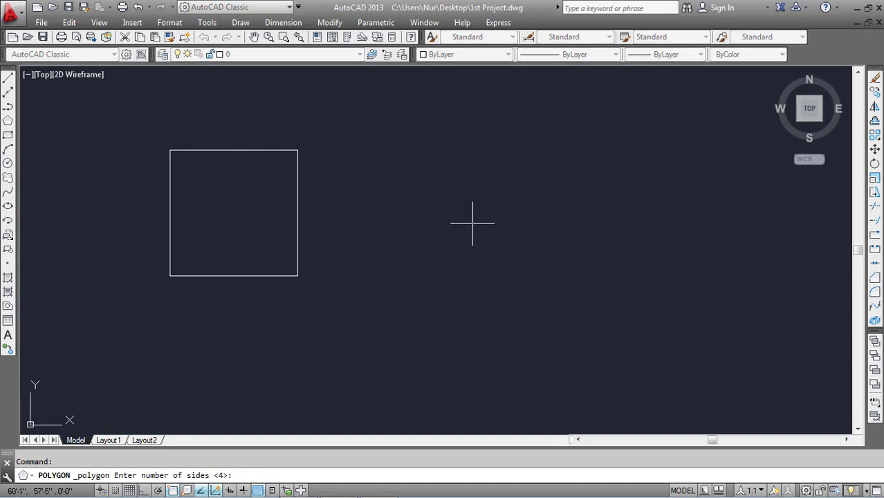
# Draw a five-sided inscribed polygon to the right of the rectangle
pyautogui.press('Return')
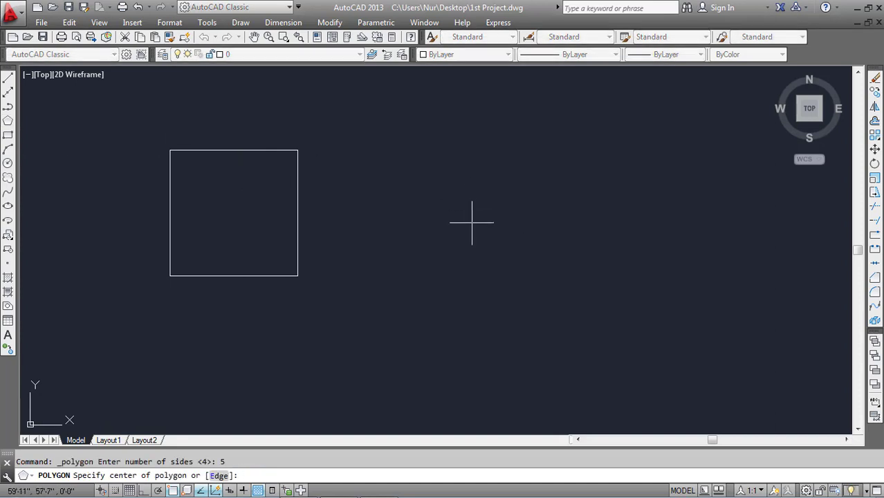
pyautogui.click(435, 162)
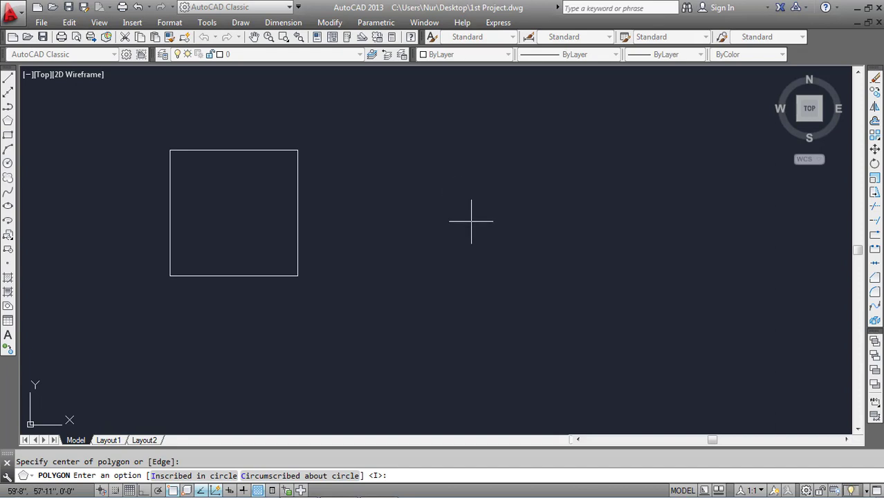
pyautogui.press('Return')
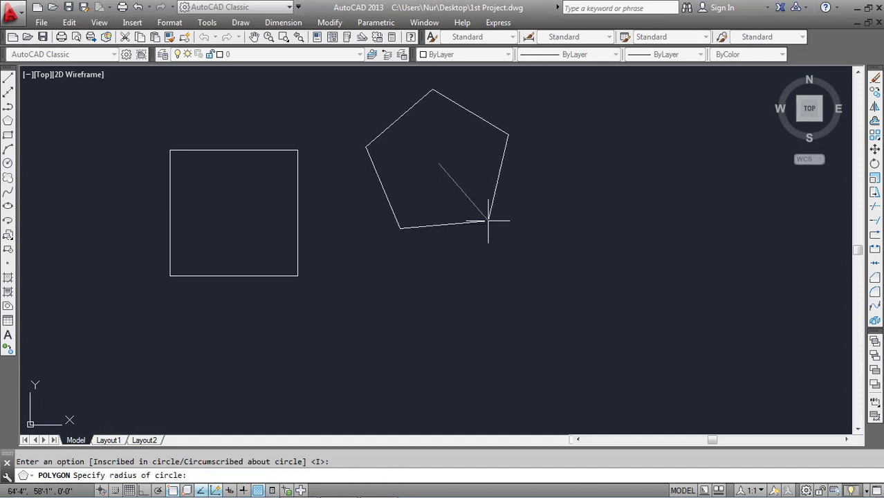
pyautogui.click(470, 217)
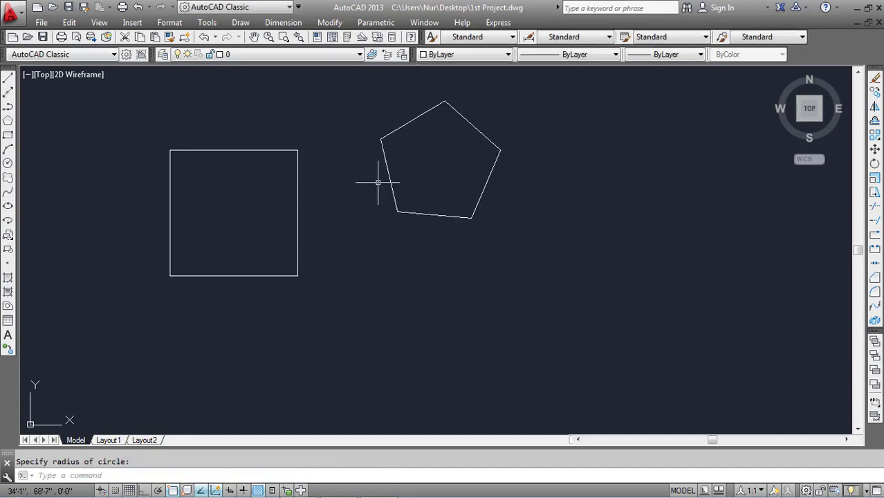
# Draw a circle below the pentagon by picking its centre and radius
pyautogui.click(8, 162)
pyautogui.click(393, 289)
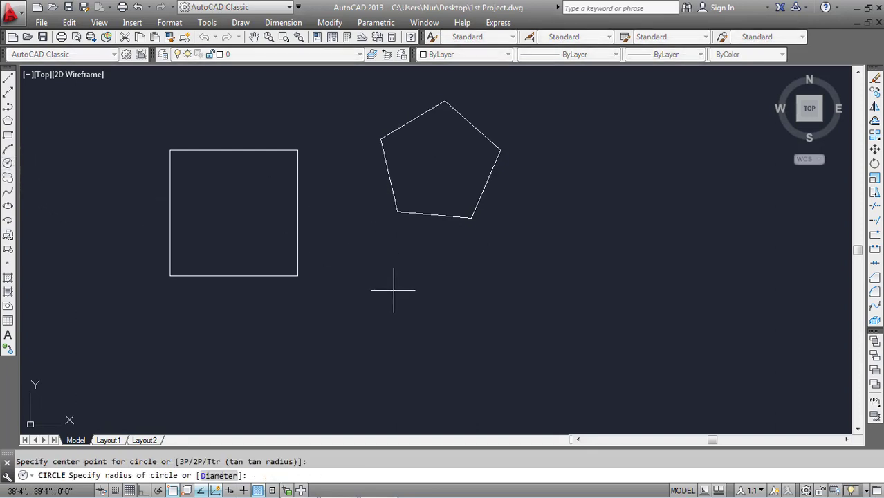
pyautogui.click(421, 336)
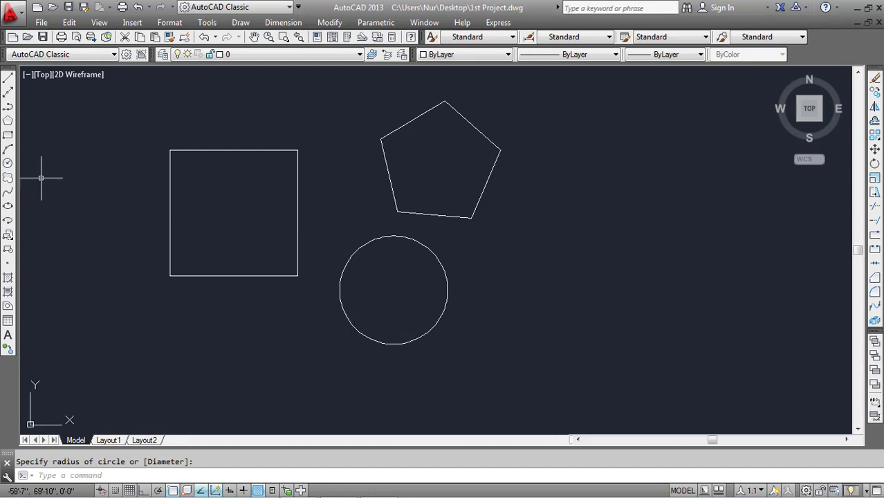
# Draw an upward-curving three-point arc to the right of the circle
pyautogui.click(8, 149)
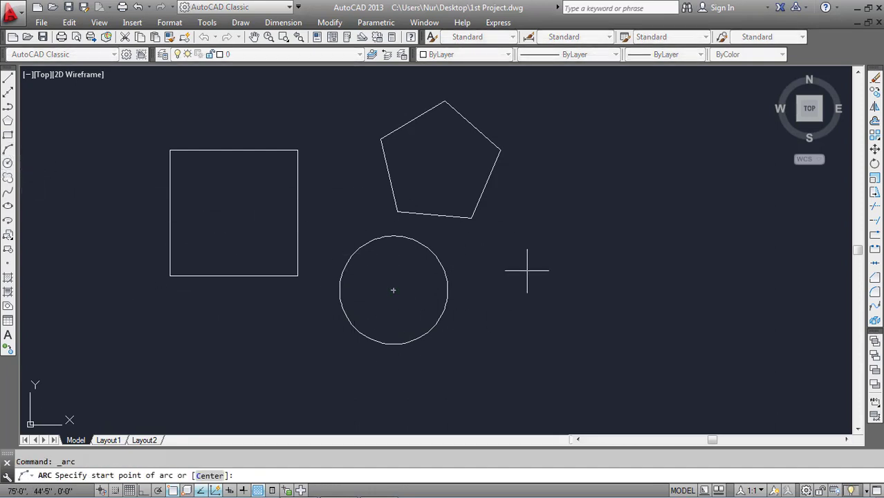
pyautogui.click(549, 251)
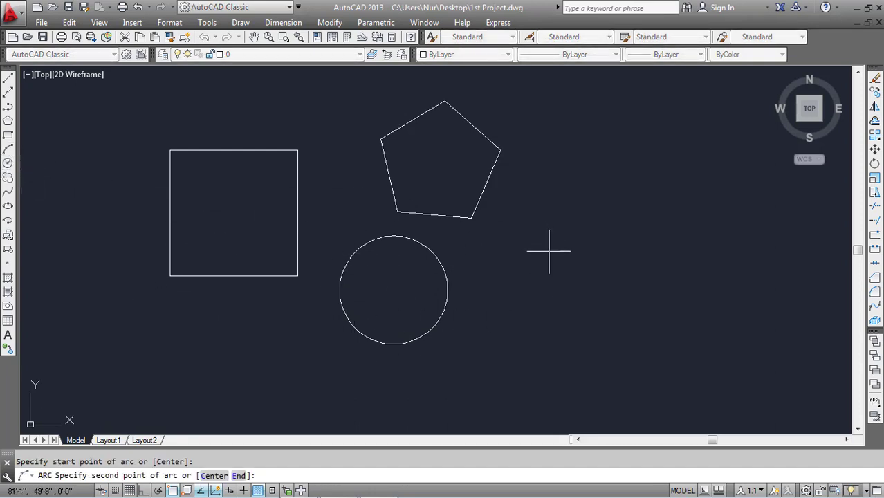
pyautogui.click(584, 211)
pyautogui.click(650, 250)
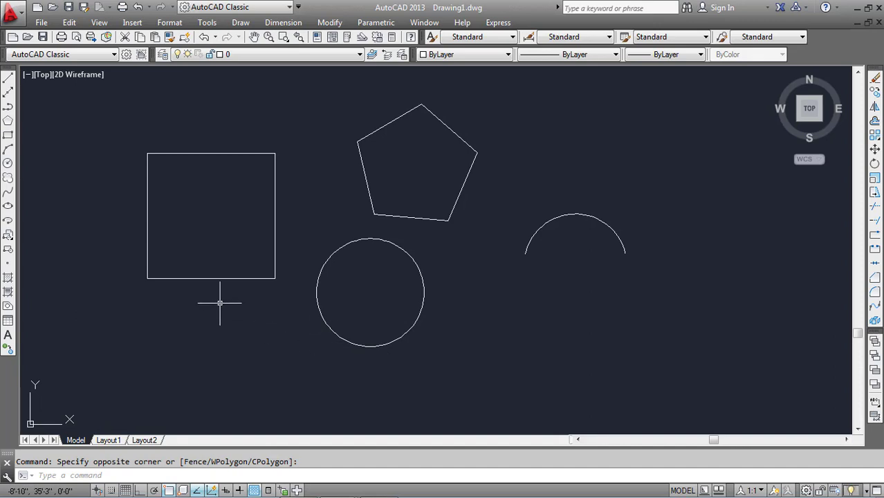
pyautogui.press('Escape')
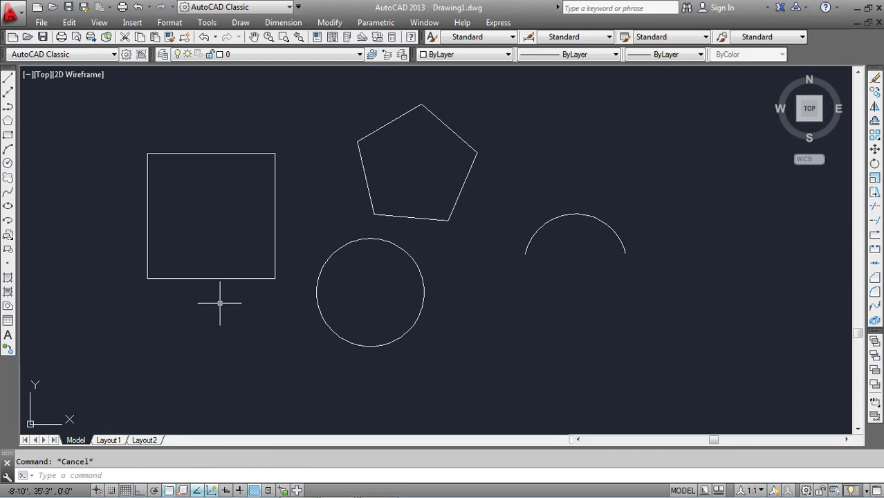
# Launch the Dimension Style Manager with the D command
pyautogui.write('D')
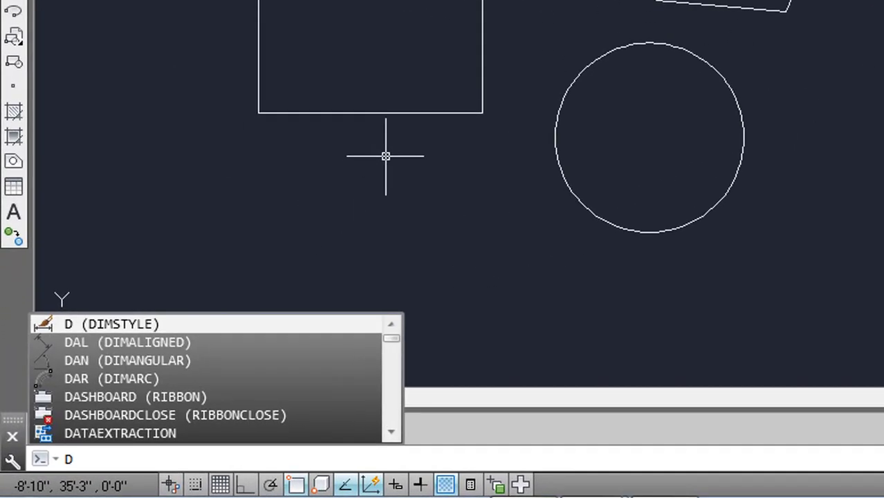
pyautogui.press('Return')
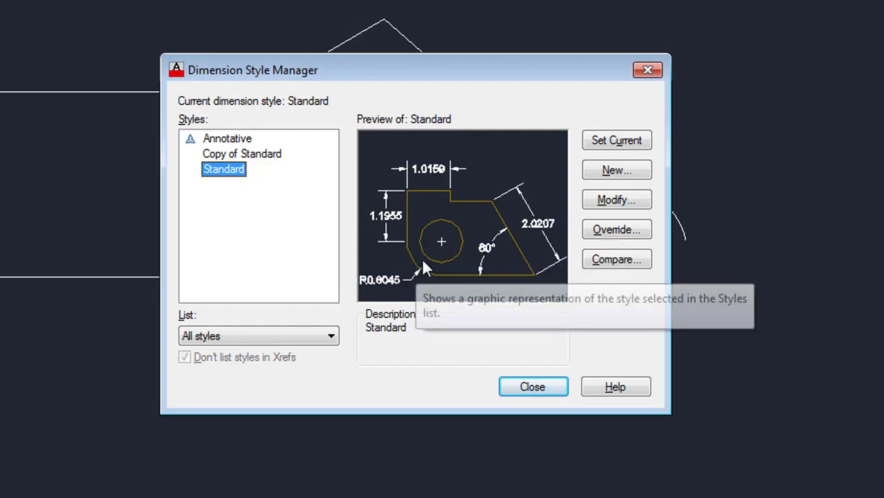
# Set the Standard style's dimension line color to Red, keeping linetype and lineweight ByBlock
pyautogui.click(622, 204)
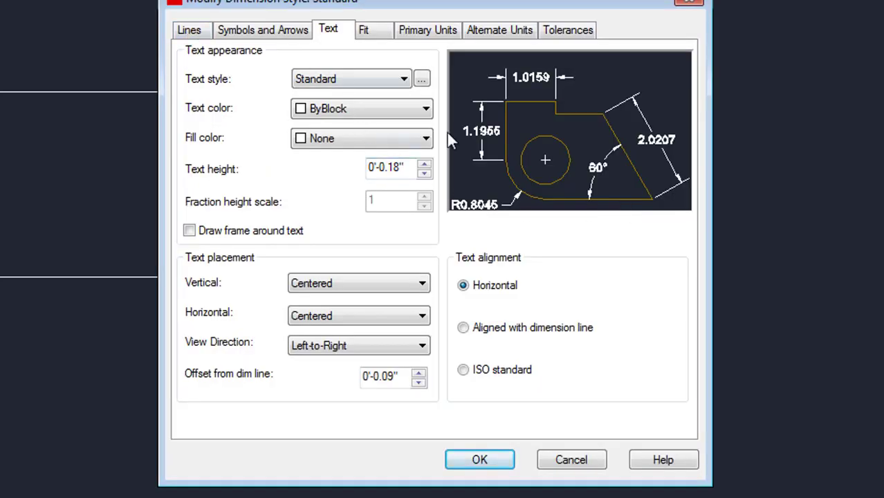
pyautogui.click(188, 31)
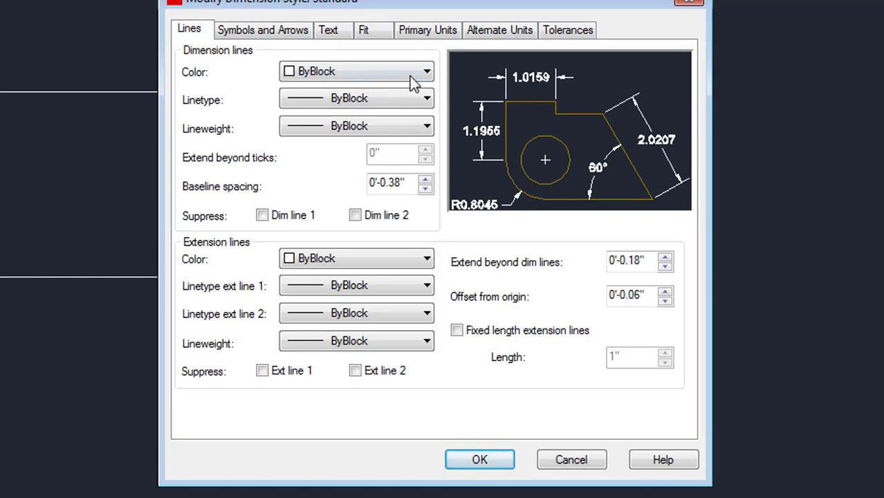
pyautogui.click(357, 74)
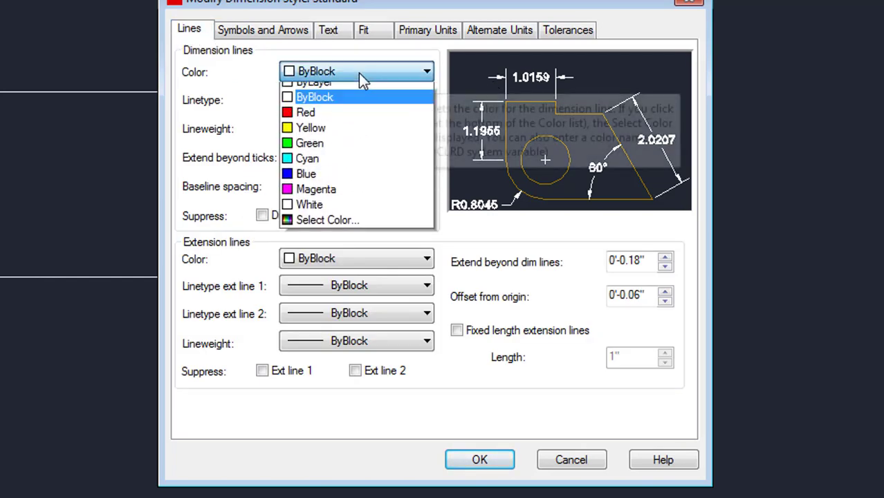
pyautogui.click(274, 64)
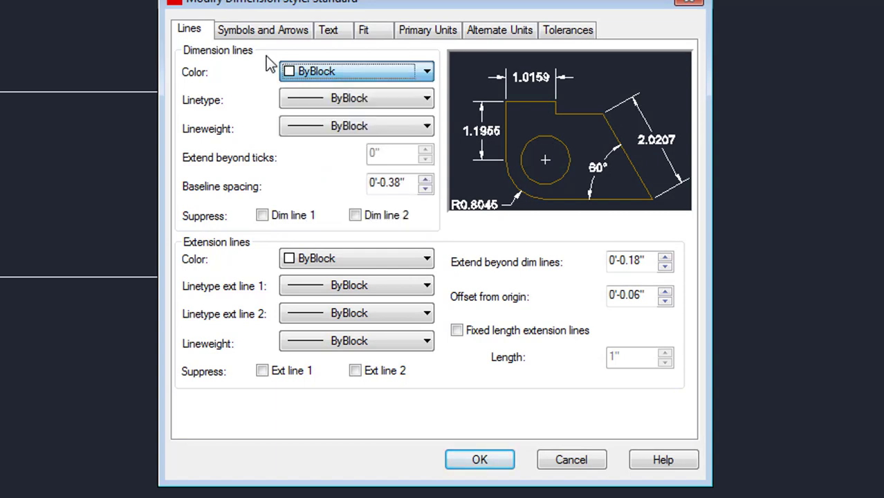
pyautogui.click(325, 78)
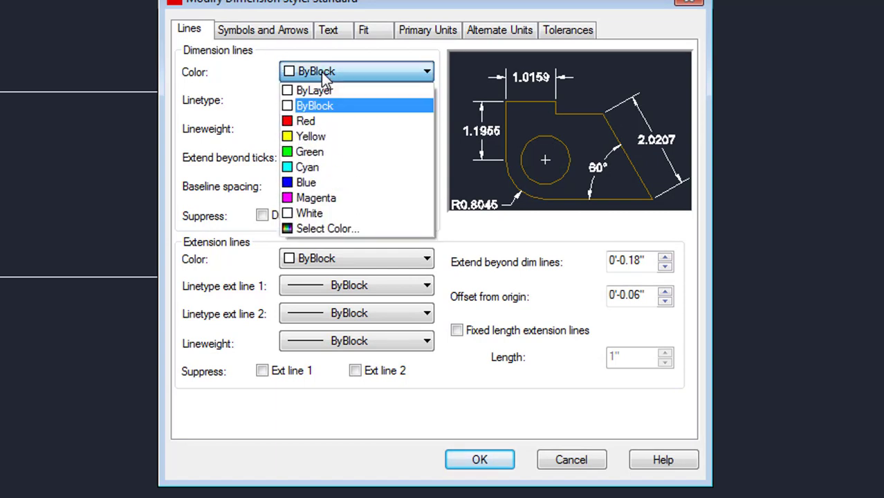
pyautogui.click(312, 120)
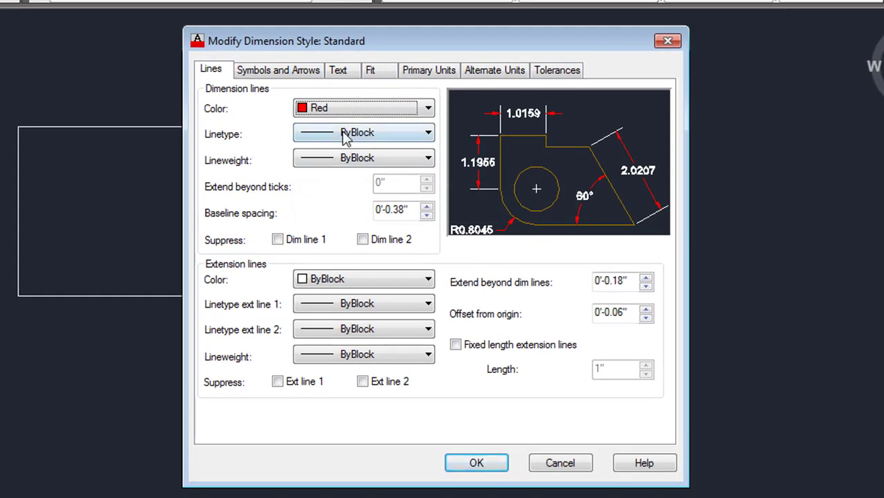
pyautogui.click(346, 136)
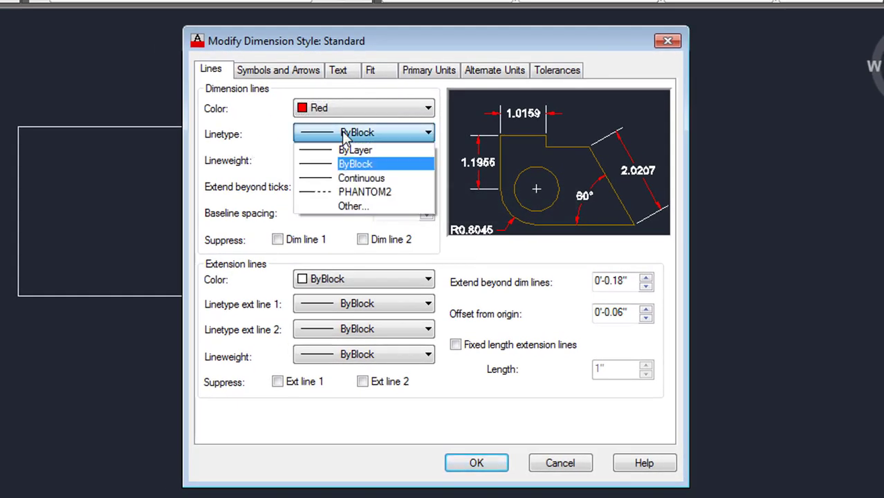
pyautogui.click(353, 161)
pyautogui.click(354, 159)
pyautogui.click(355, 189)
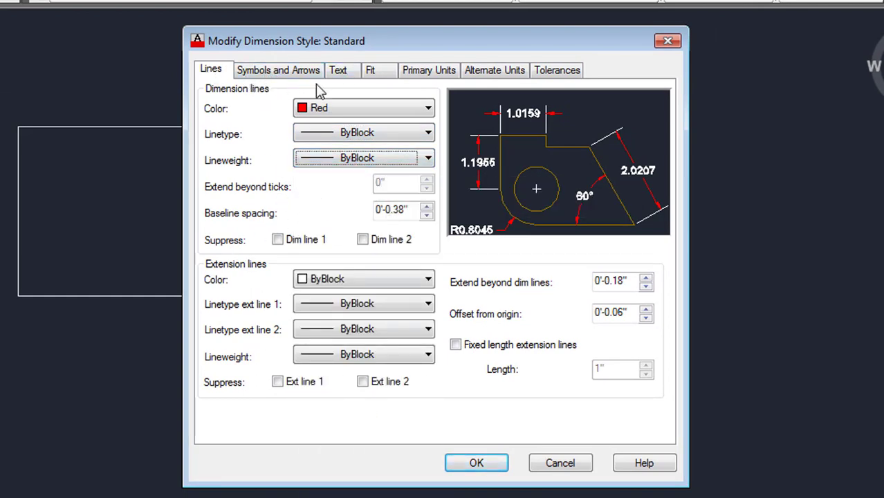
# Set the Standard style's text color to Yellow, keeping the Standard text style
pyautogui.click(343, 72)
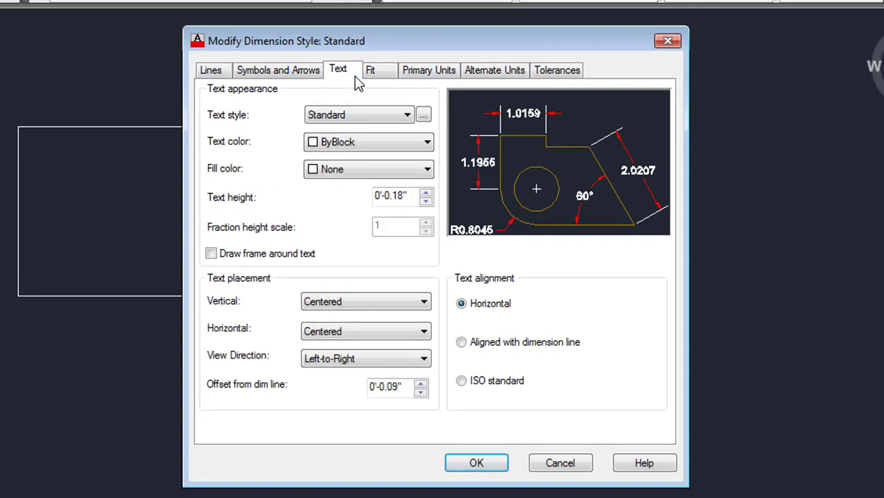
pyautogui.click(368, 118)
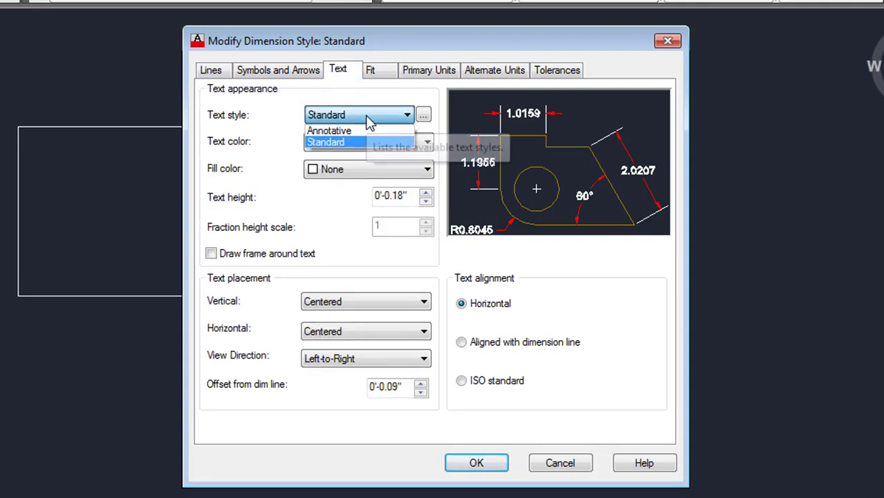
pyautogui.click(368, 120)
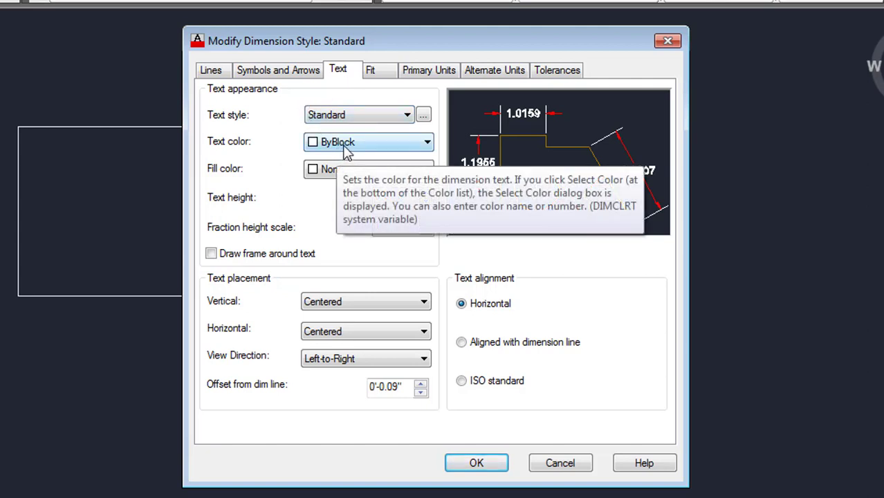
pyautogui.click(349, 145)
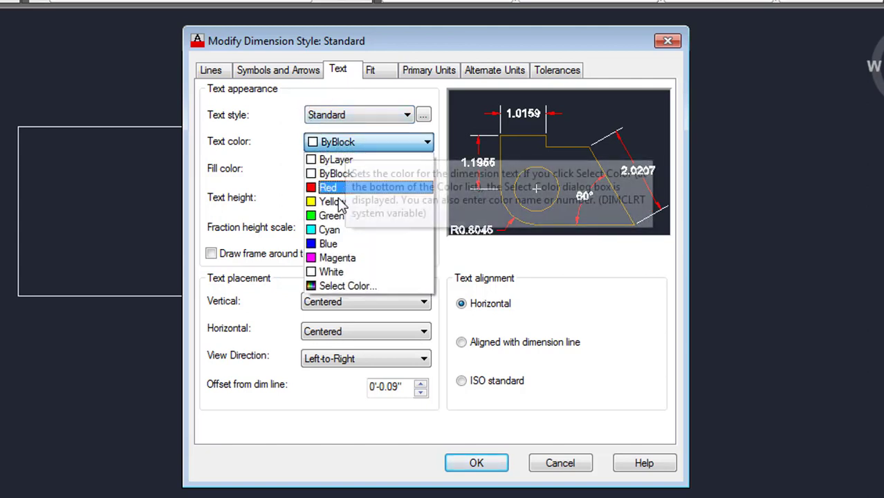
pyautogui.click(338, 202)
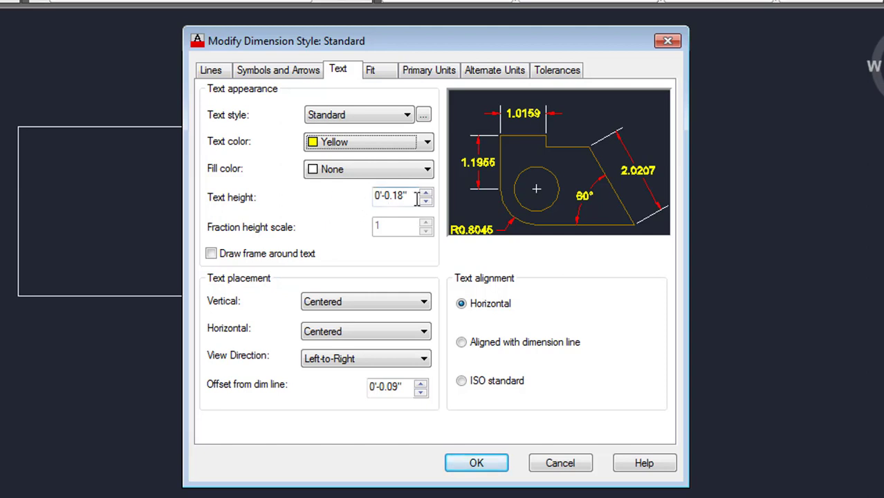
# Give Standard Engineering primary units at 0'-0" precision and make it the current style
pyautogui.click(371, 72)
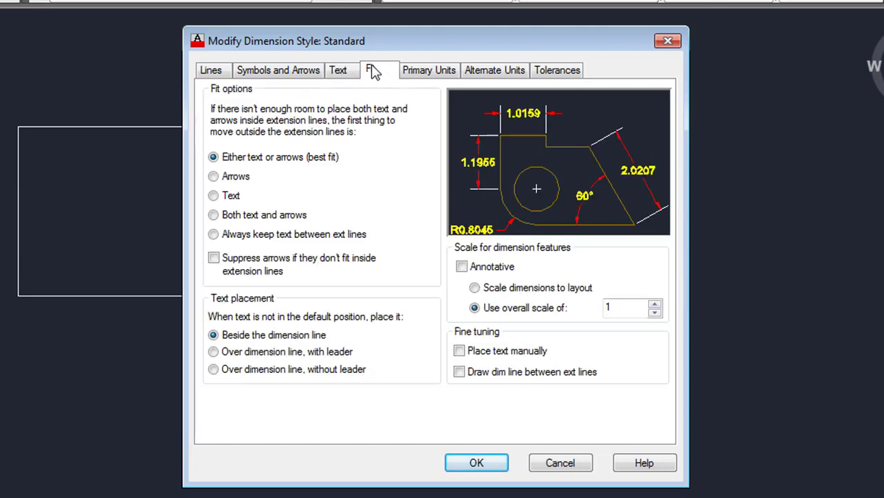
pyautogui.click(347, 75)
pyautogui.click(378, 73)
pyautogui.click(436, 78)
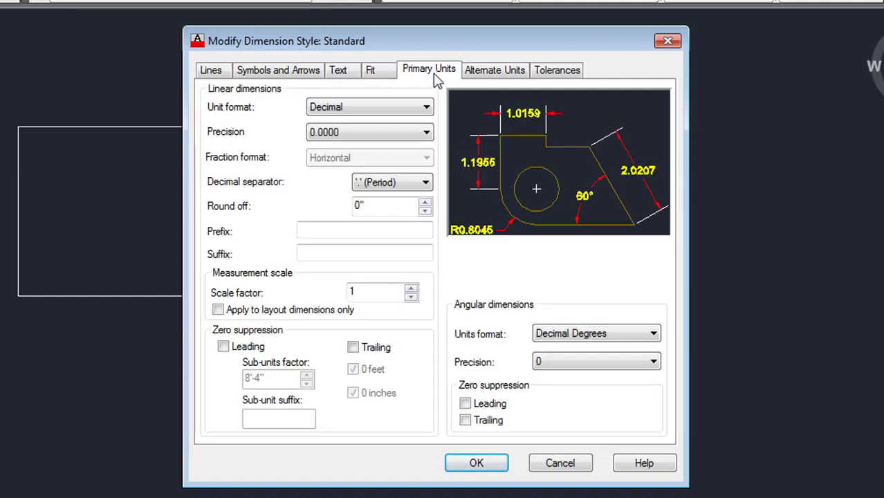
pyautogui.click(404, 108)
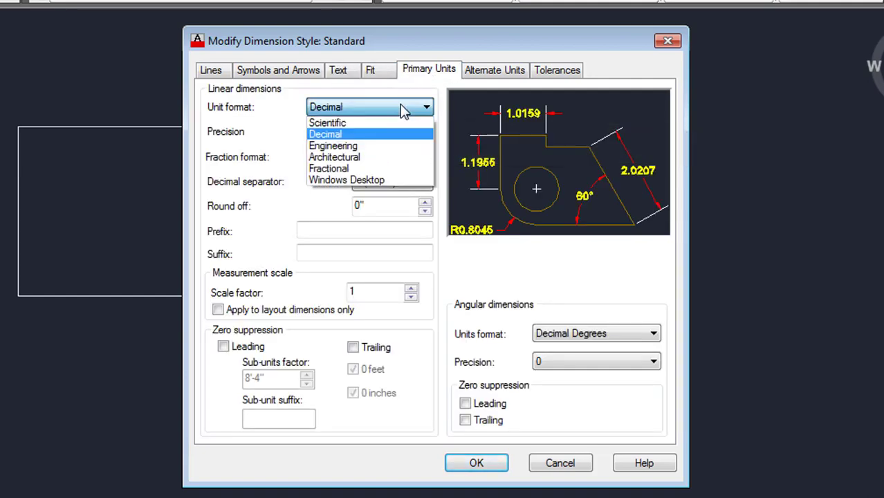
pyautogui.click(317, 148)
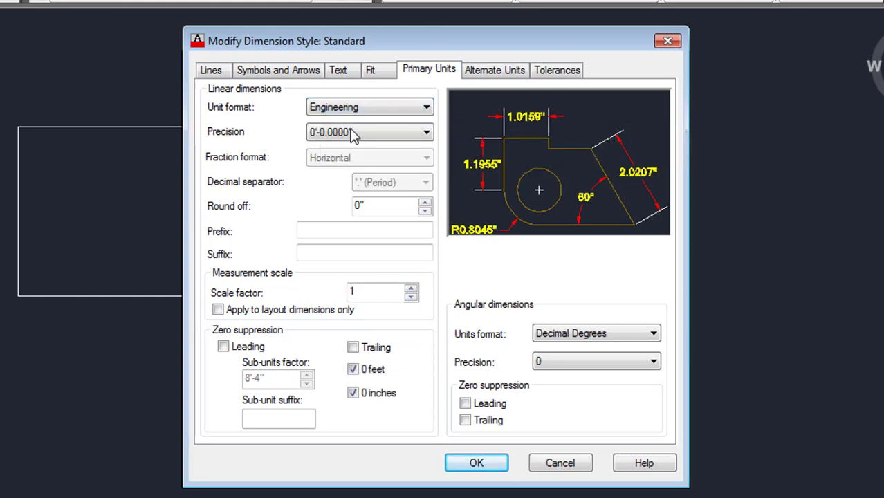
pyautogui.click(323, 138)
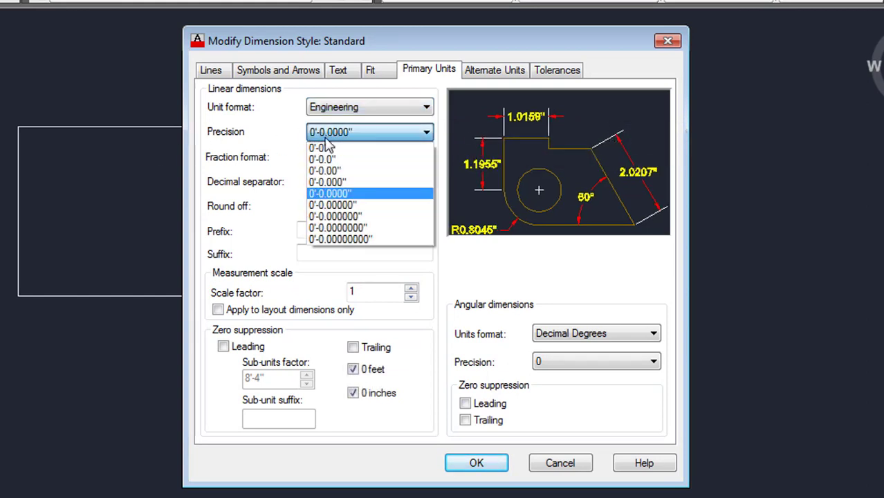
pyautogui.click(329, 145)
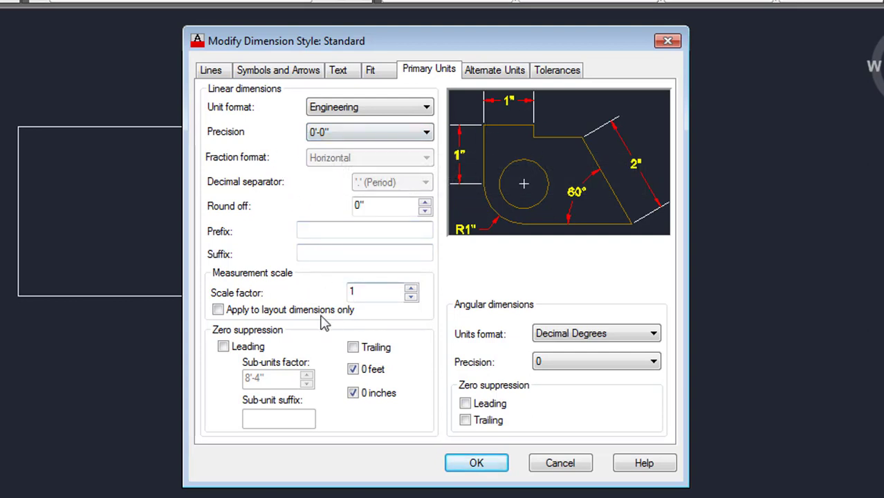
pyautogui.click(482, 464)
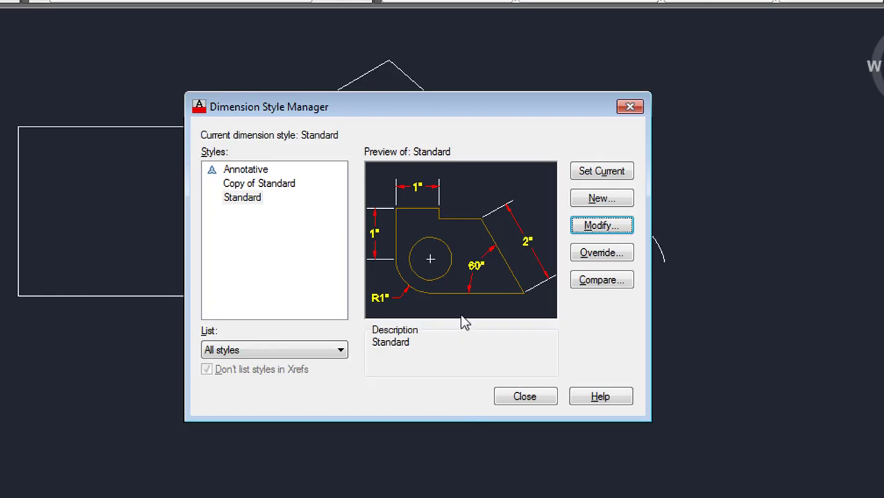
pyautogui.click(607, 176)
# Close the style manager and float the Dimension toolbar over the drawing
pyautogui.click(522, 396)
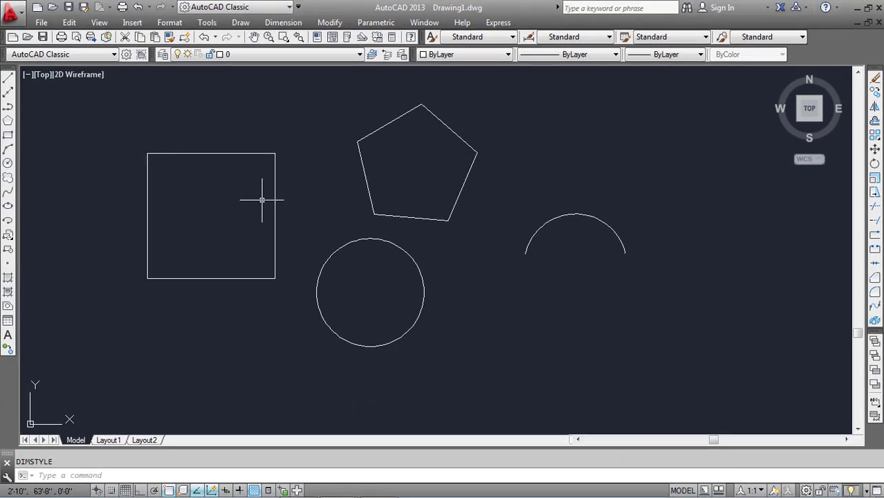
pyautogui.rightClick(423, 36)
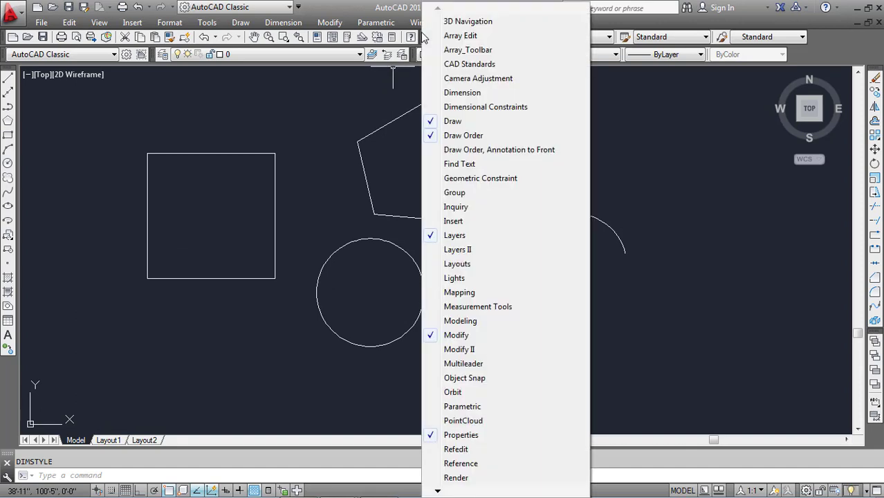
pyautogui.click(436, 92)
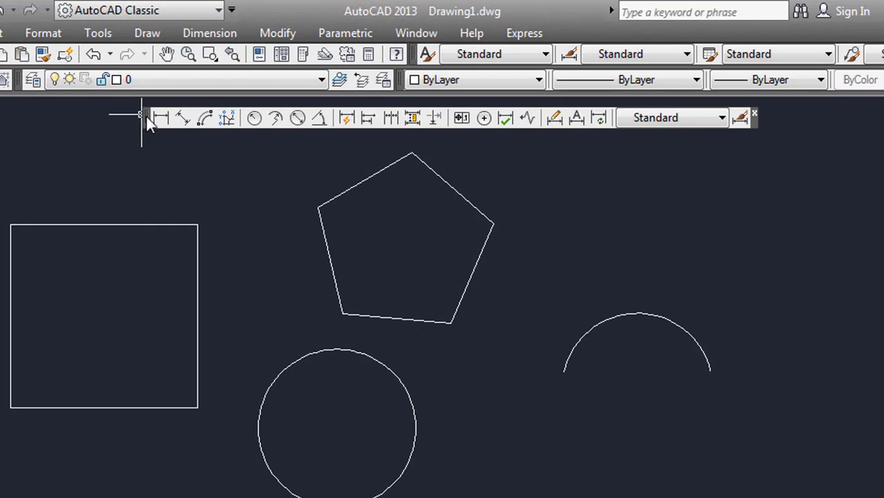
pyautogui.moveTo(145, 118); pyautogui.dragTo(99, 119)
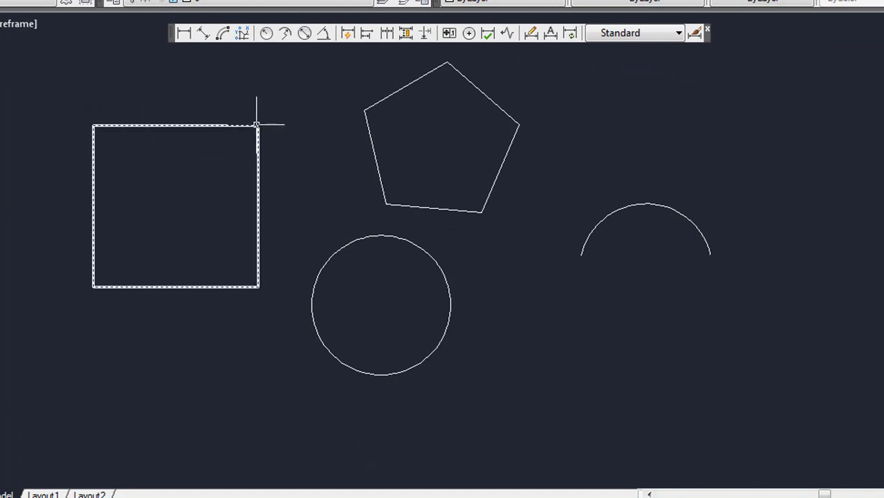
# Add a 35'-1" linear dimension across the square's top edge, placed just above it
pyautogui.click(185, 34)
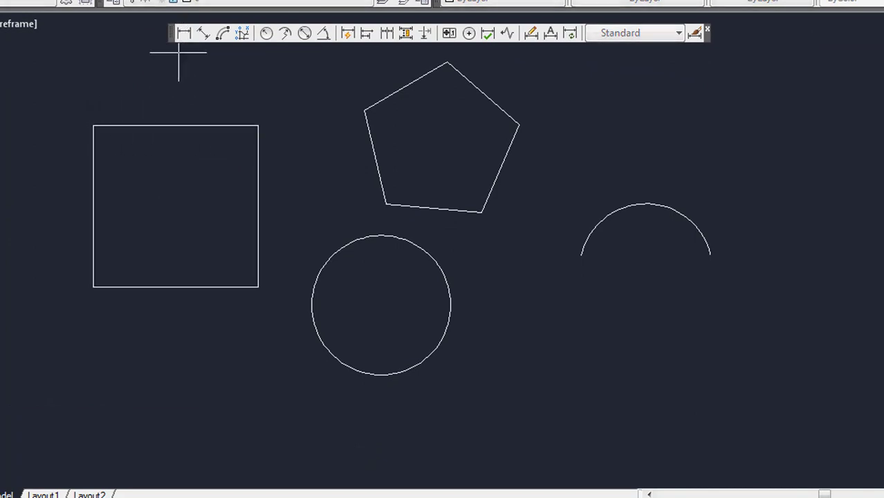
pyautogui.click(93, 125)
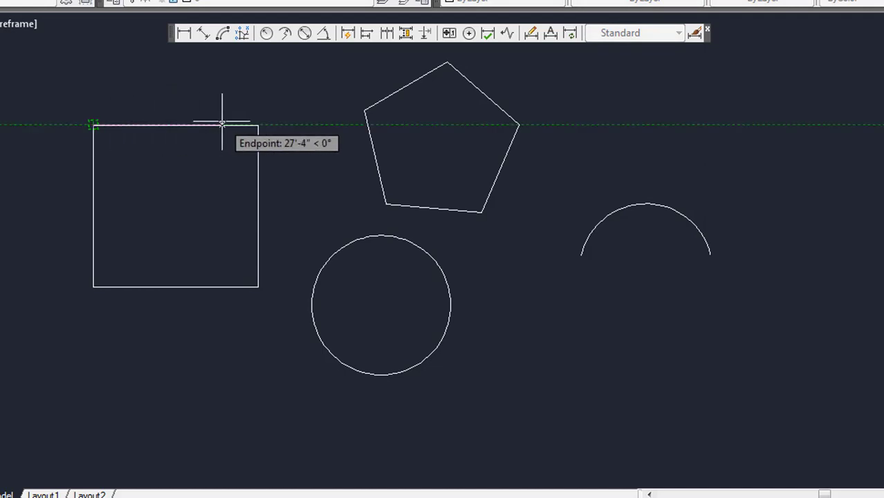
pyautogui.click(257, 124)
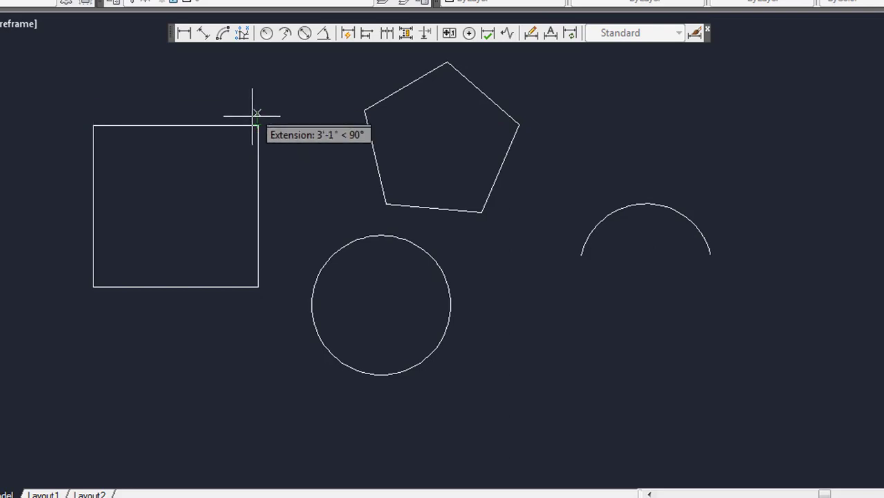
pyautogui.click(241, 103)
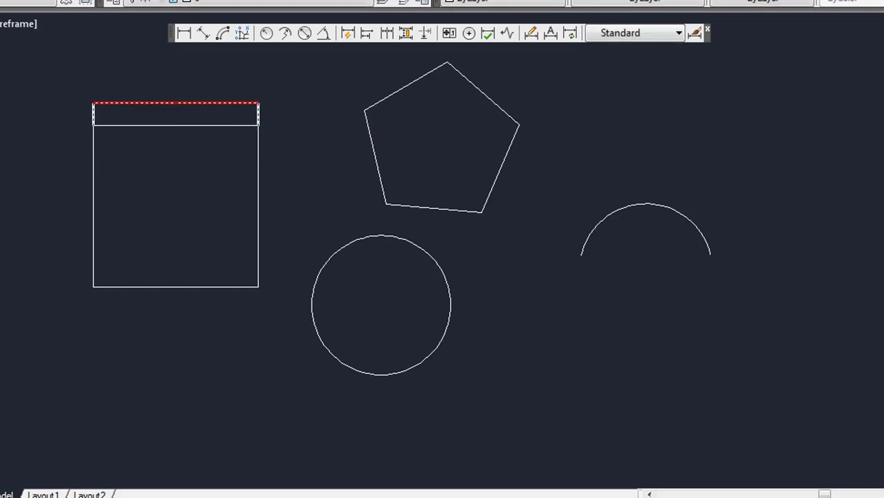
pyautogui.scroll(8, 162, 114)
pyautogui.scroll(-6, 169, 99)
pyautogui.moveTo(169, 99); pyautogui.dragTo(252, 237, button='middle')
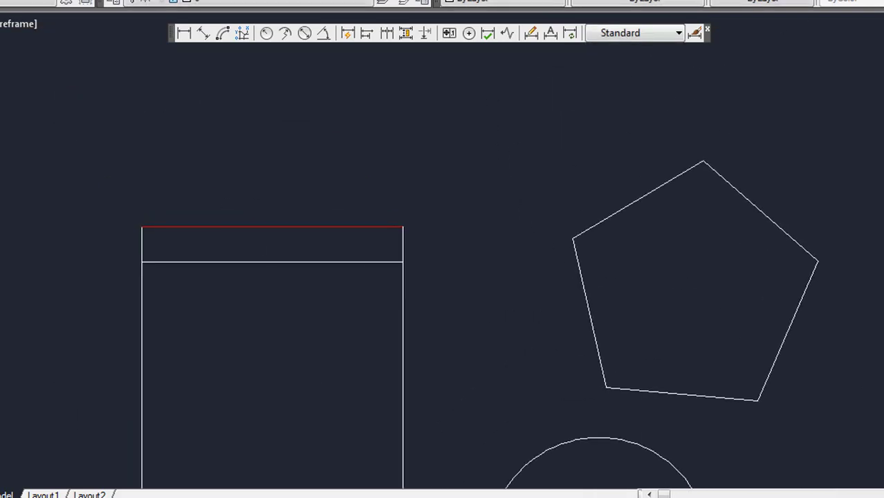
pyautogui.scroll(8, 259, 217)
pyautogui.scroll(-1, 260, 217)
pyautogui.scroll(10, 346, 283)
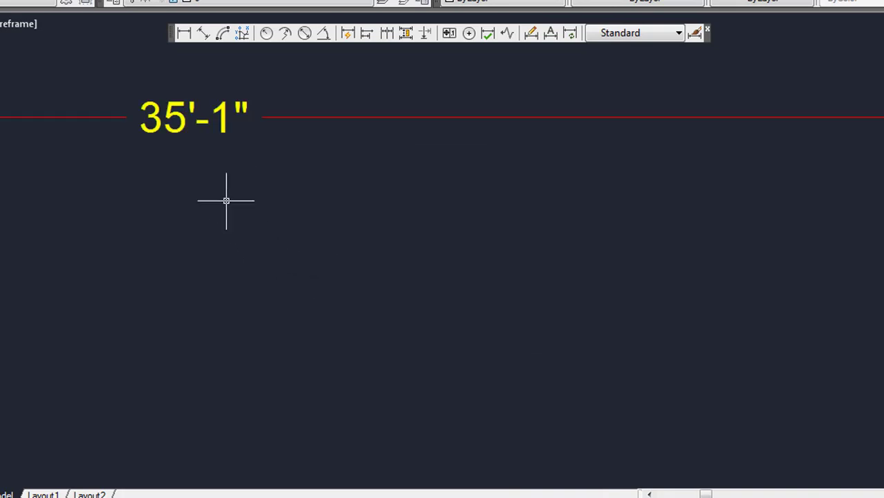
pyautogui.scroll(-10, 183, 126)
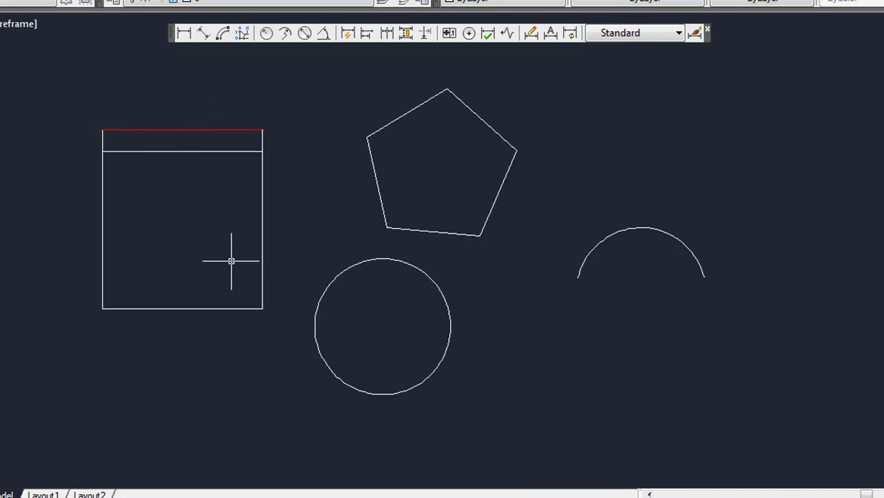
# Raise the Standard dimension style's text height to 0'-10.18" via the D command
pyautogui.write('d')
pyautogui.press('Return')
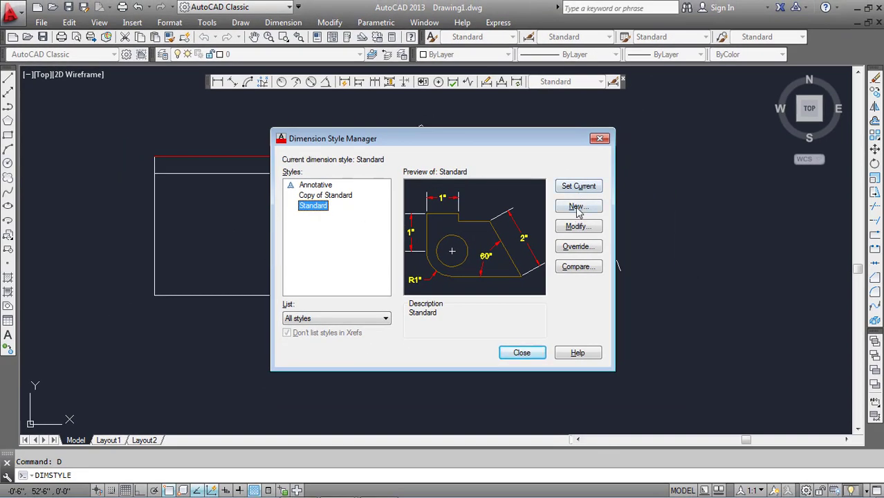
pyautogui.click(576, 228)
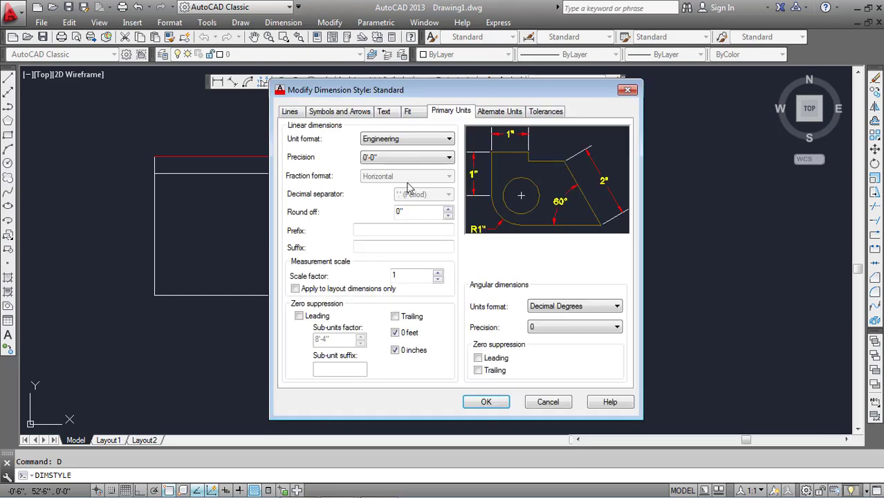
pyautogui.click(384, 112)
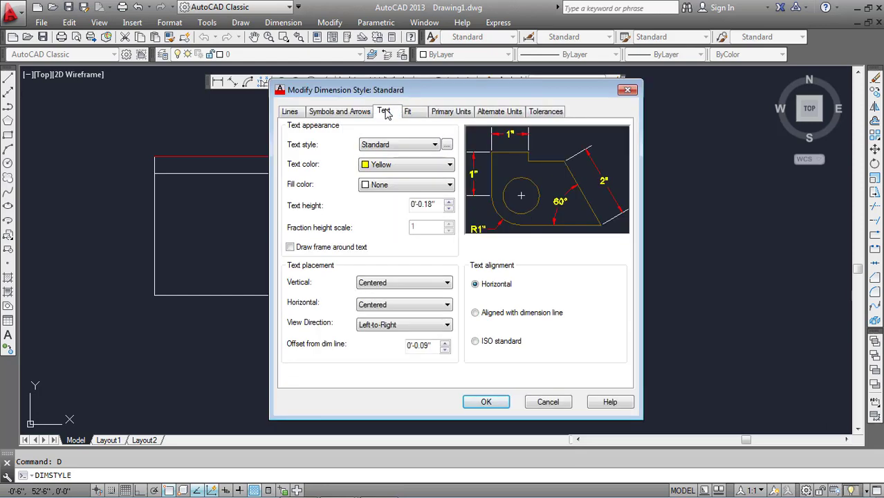
pyautogui.click(448, 202)
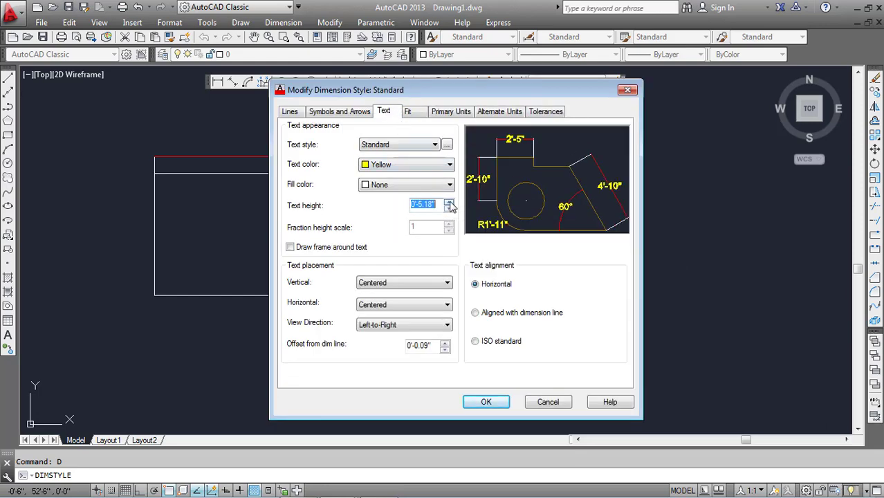
pyautogui.click(448, 202)
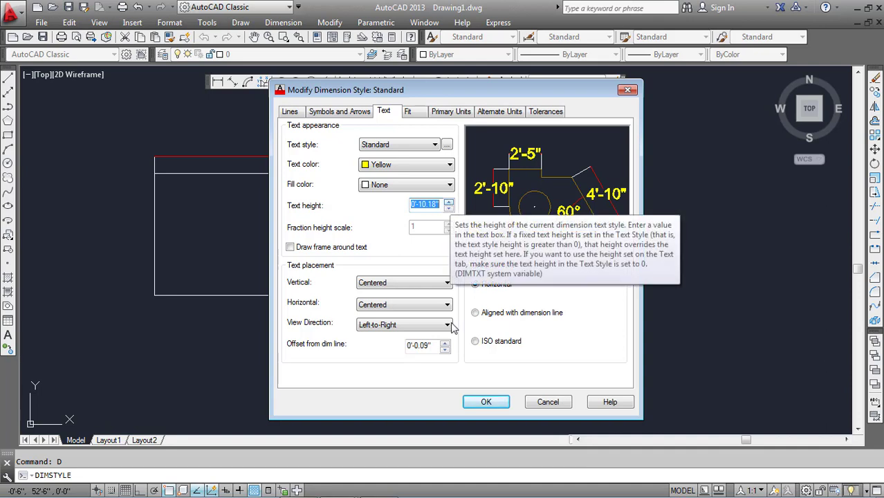
pyautogui.click(484, 402)
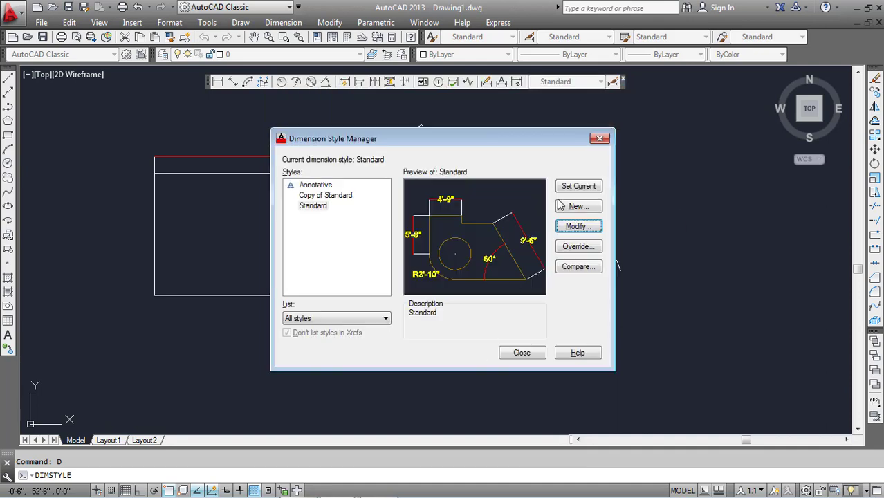
pyautogui.click(522, 353)
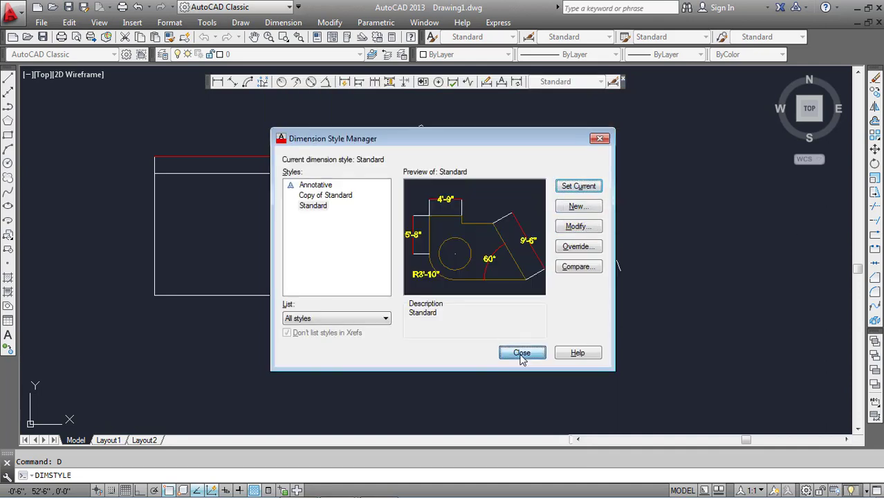
# Pan and zoom to recentre the rectangle and its enlarged 35'-1" dimension
pyautogui.scroll(5, 194, 151)
pyautogui.scroll(-2, 296, 166)
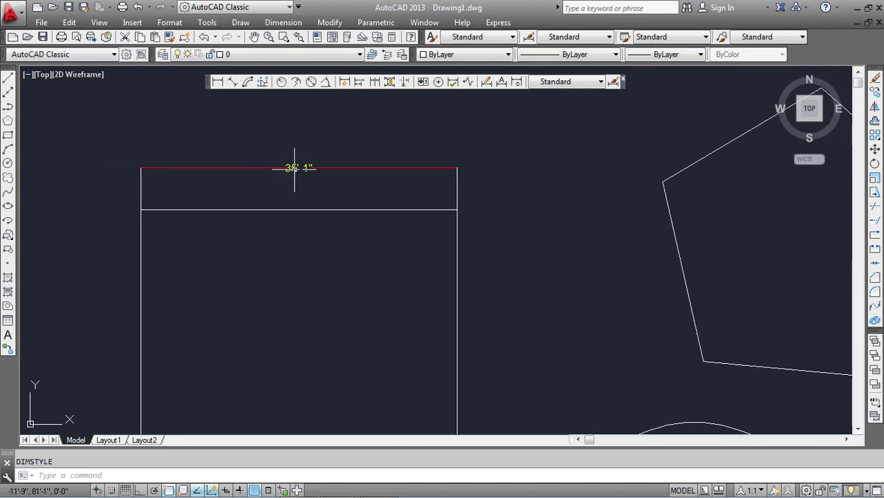
pyautogui.scroll(2, 286, 173)
pyautogui.moveTo(291, 172); pyautogui.dragTo(351, 157, button='middle')
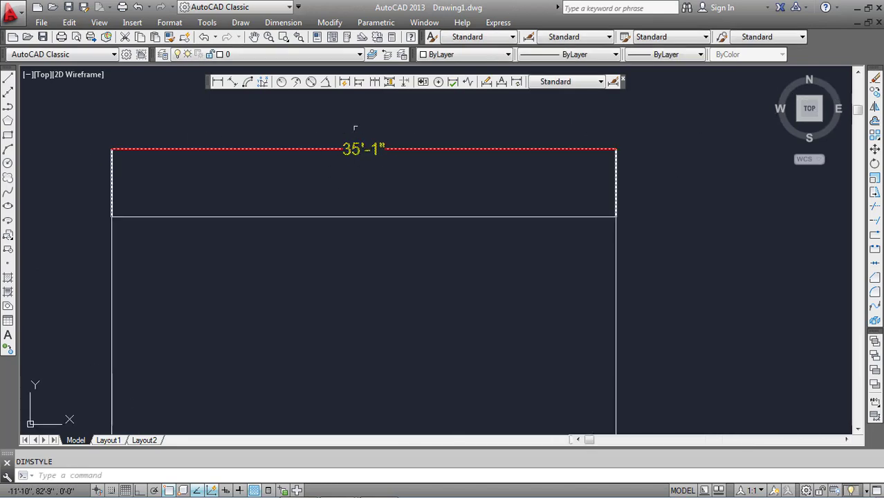
pyautogui.scroll(-3, 378, 182)
pyautogui.scroll(2, 372, 169)
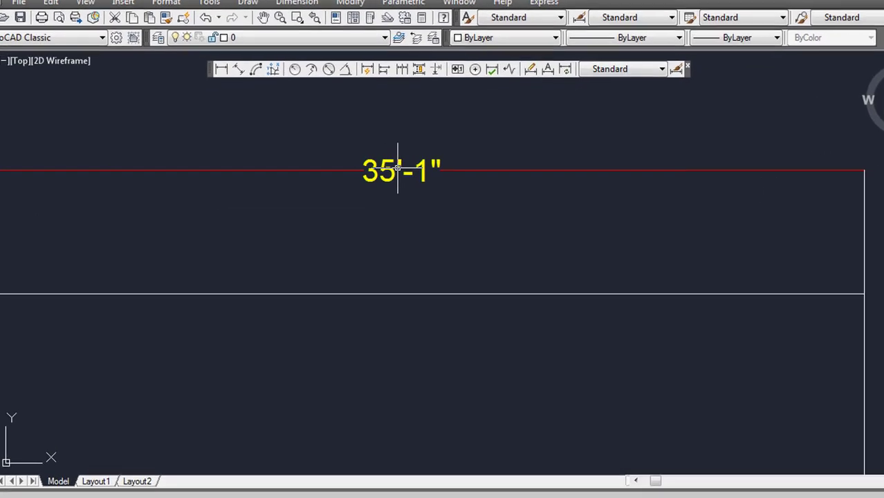
pyautogui.scroll(3, 367, 174)
pyautogui.scroll(-3, 367, 178)
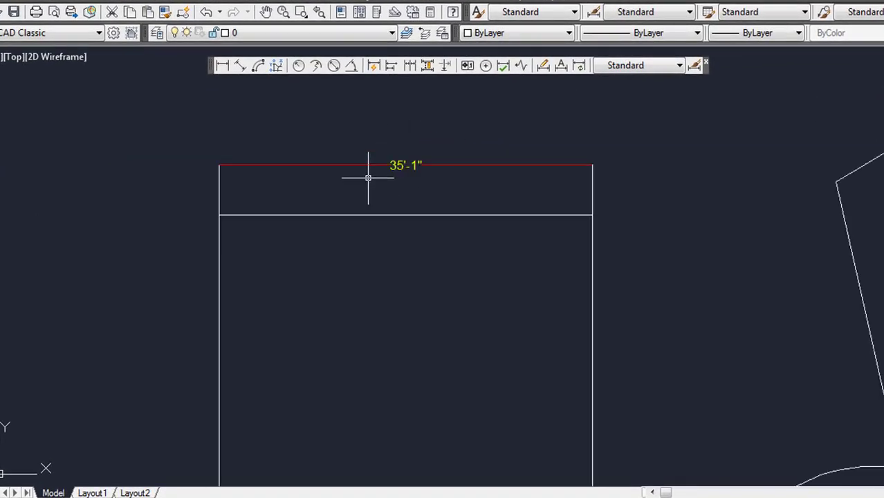
pyautogui.moveTo(353, 265)
pyautogui.mouseDown(button='middle')
pyautogui.moveTo(301, 213)
pyautogui.moveTo(398, 246)
pyautogui.mouseUp(button='middle')
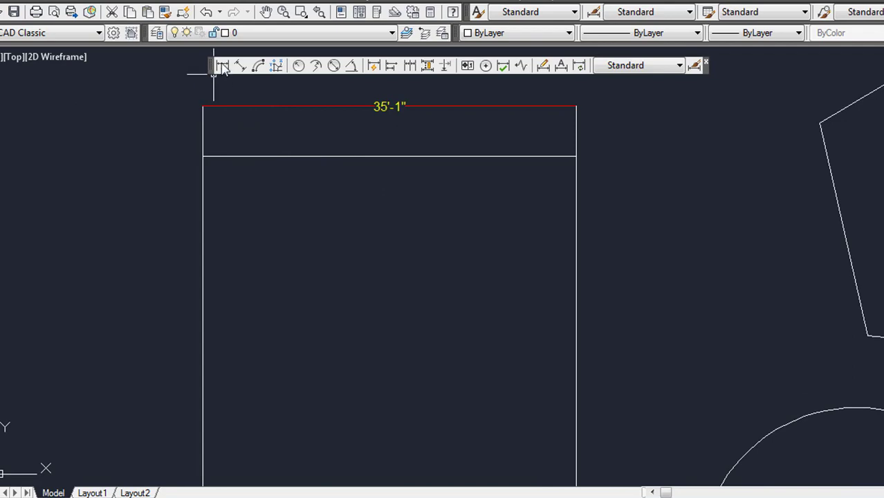
pyautogui.scroll(-2, 277, 221)
pyautogui.moveTo(289, 233); pyautogui.dragTo(474, 197, button='middle')
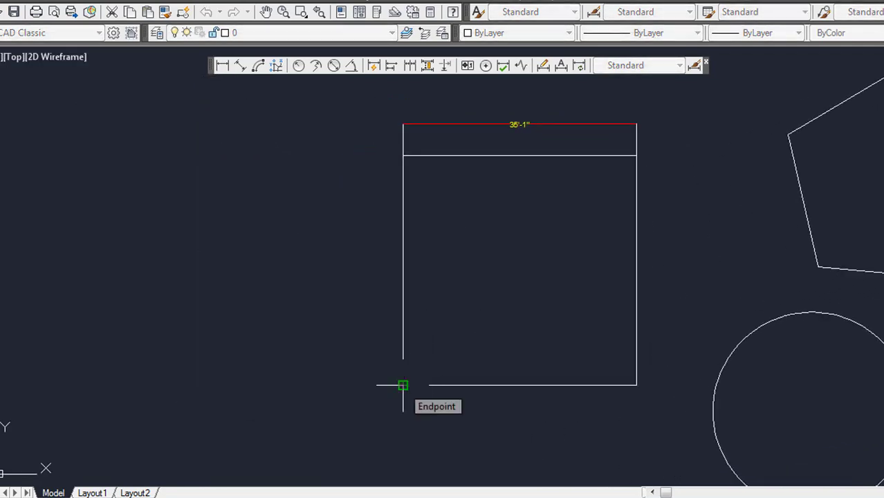
# Dimension the rectangle's left side with a 34'-6" vertical linear dimension
pyautogui.click(403, 385)
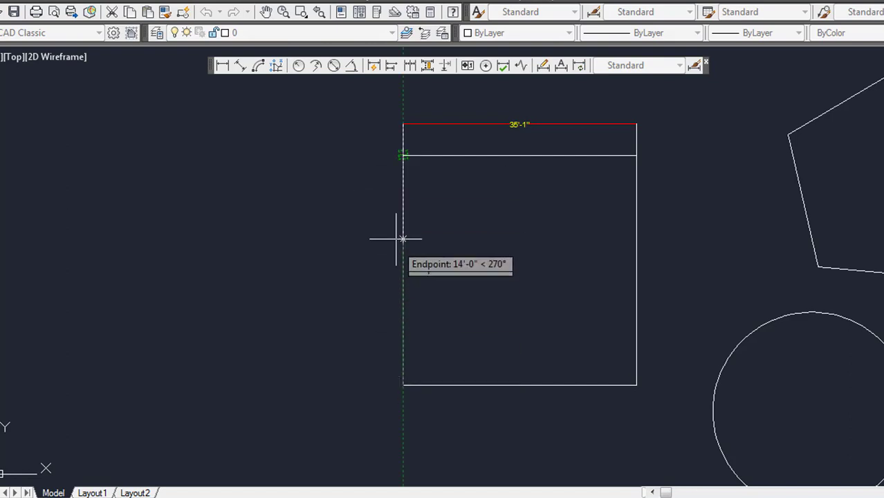
pyautogui.click(403, 155)
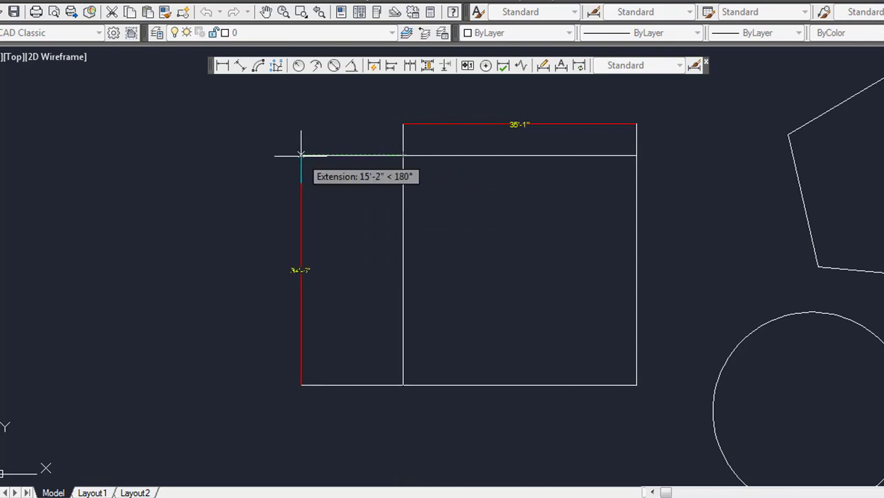
pyautogui.click(361, 154)
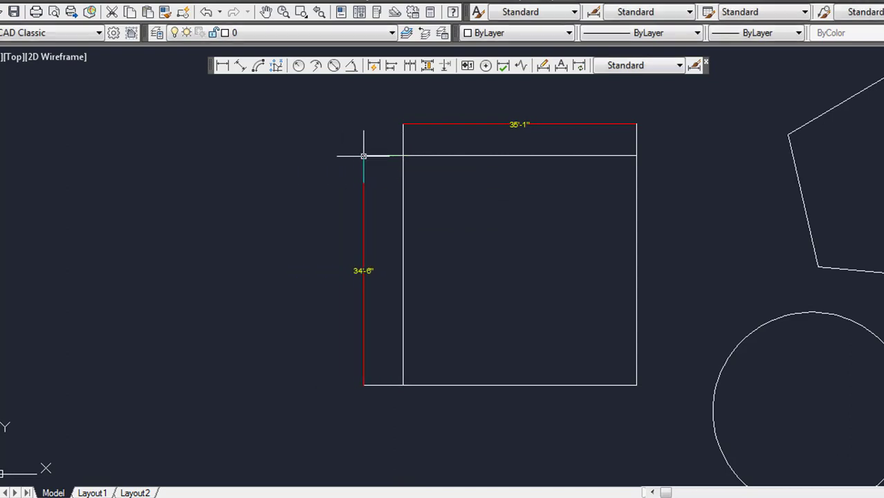
# Pan and zoom to bring the pentagon into the centre of the view
pyautogui.scroll(6, 353, 276)
pyautogui.scroll(-7, 354, 277)
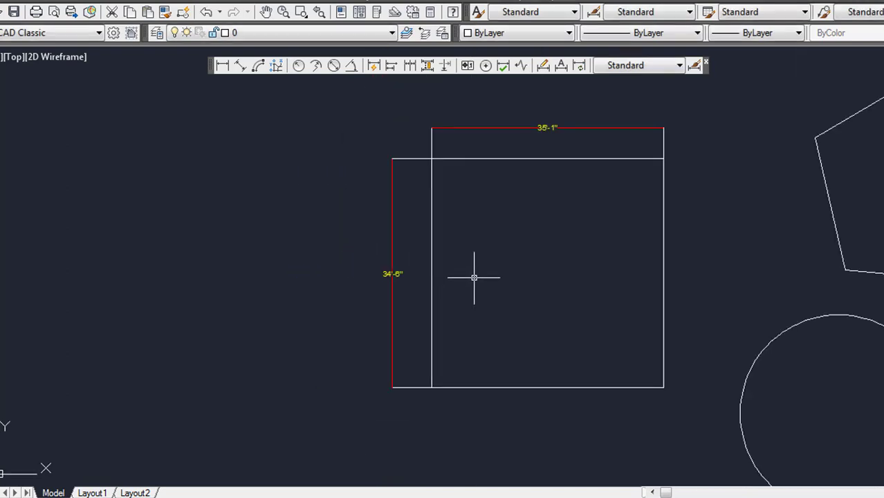
pyautogui.moveTo(433, 283)
pyautogui.mouseDown(button='middle')
pyautogui.moveTo(363, 287)
pyautogui.moveTo(204, 236)
pyautogui.mouseUp(button='middle')
pyautogui.moveTo(449, 226)
pyautogui.mouseDown(button='middle')
pyautogui.moveTo(301, 286)
pyautogui.moveTo(253, 277)
pyautogui.mouseUp(button='middle')
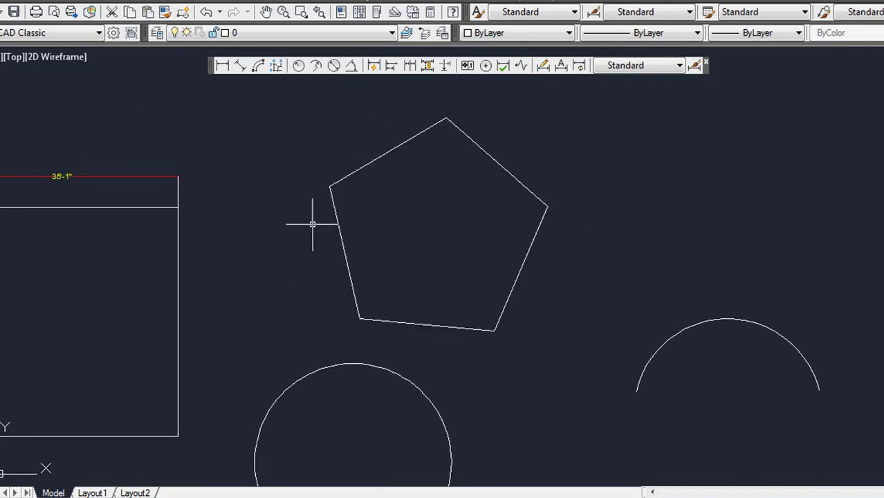
# Add a 20'-5" aligned dimension on the pentagon's top-left edge and a 19'-11" vertical dimension on its left side
pyautogui.click(239, 66)
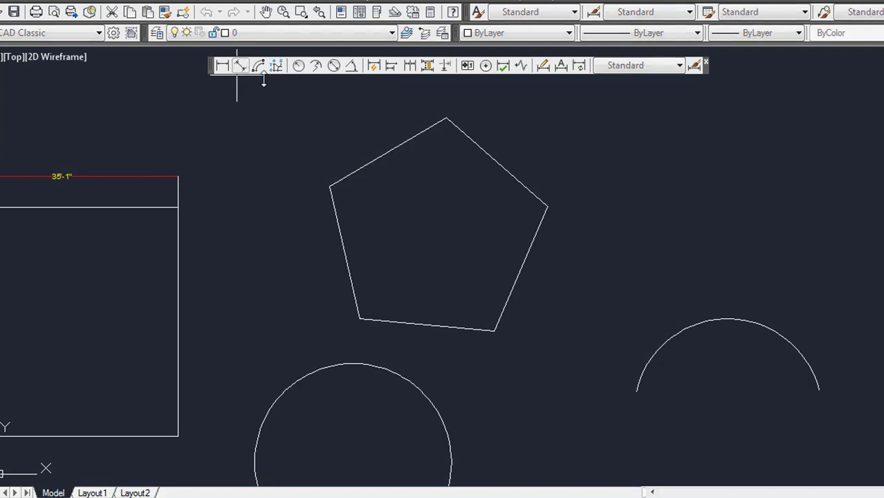
pyautogui.click(329, 186)
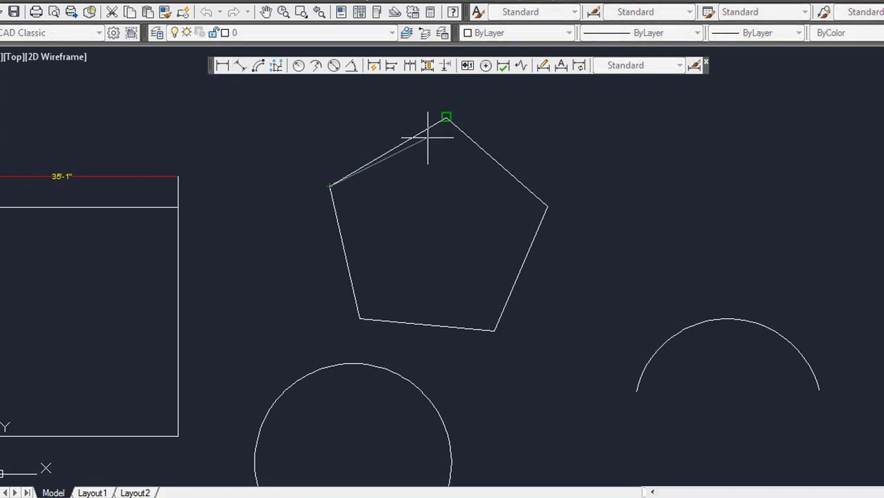
pyautogui.click(446, 119)
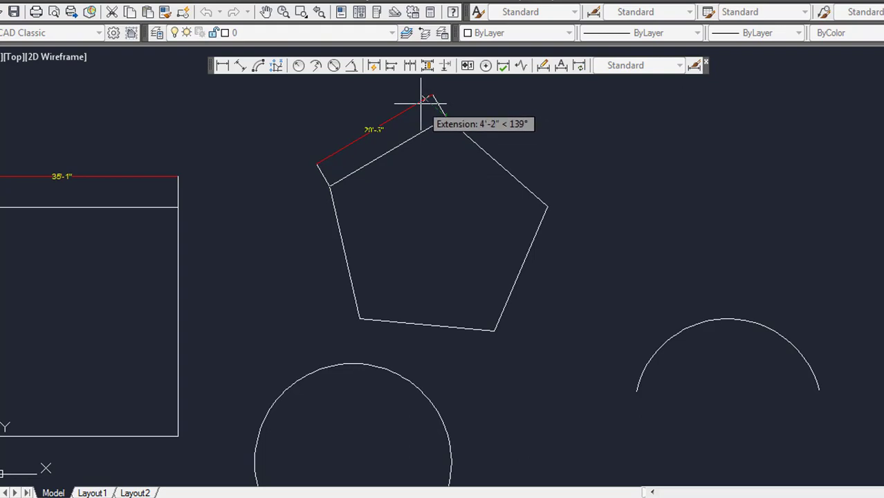
pyautogui.click(423, 103)
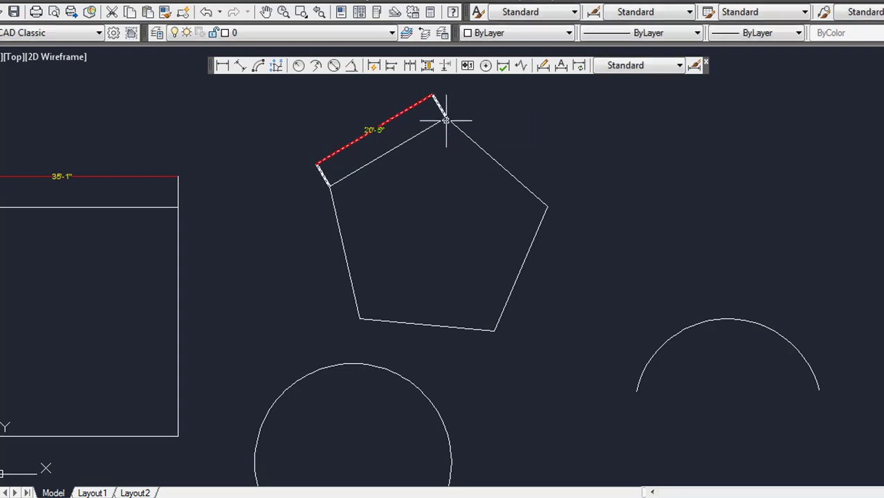
pyautogui.click(221, 66)
pyautogui.click(329, 186)
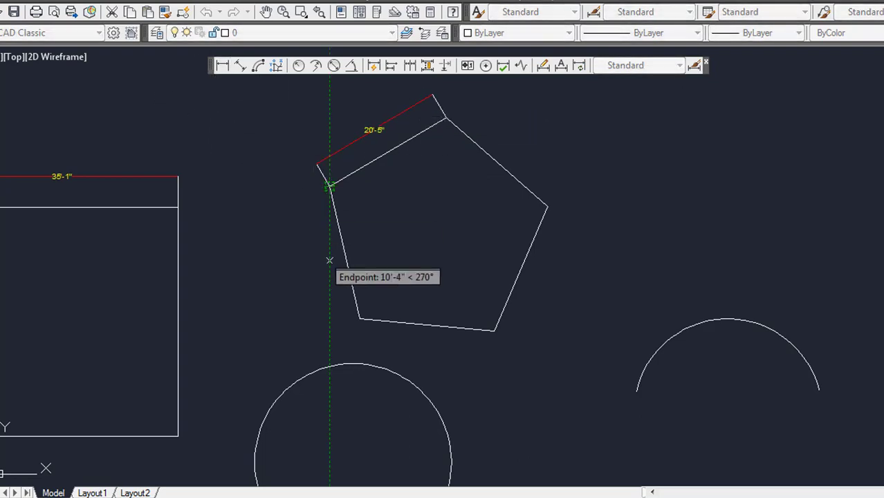
pyautogui.click(359, 319)
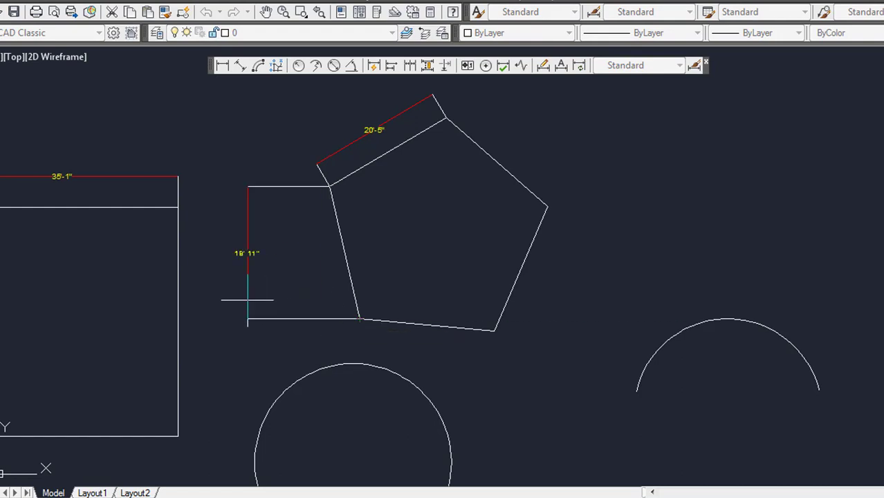
pyautogui.click(289, 300)
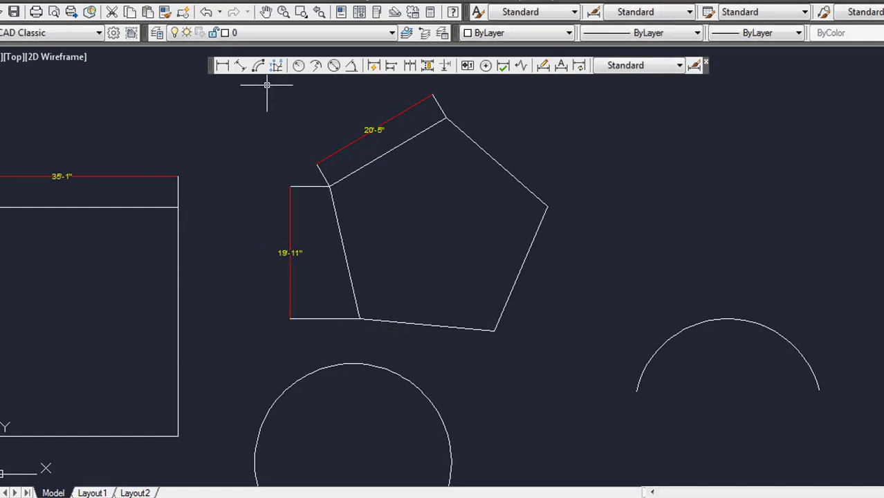
# Add a matching 20'-5" aligned dimension along the pentagon's upper-right edge
pyautogui.click(240, 65)
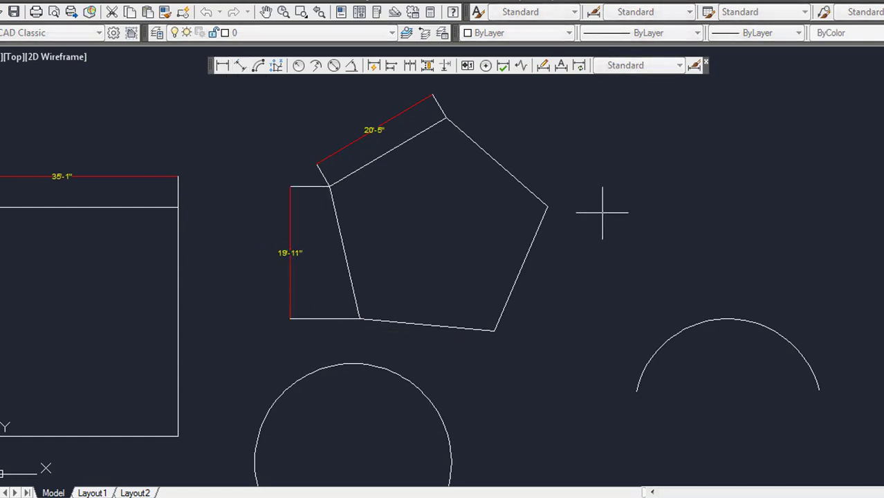
pyautogui.click(446, 119)
pyautogui.click(547, 206)
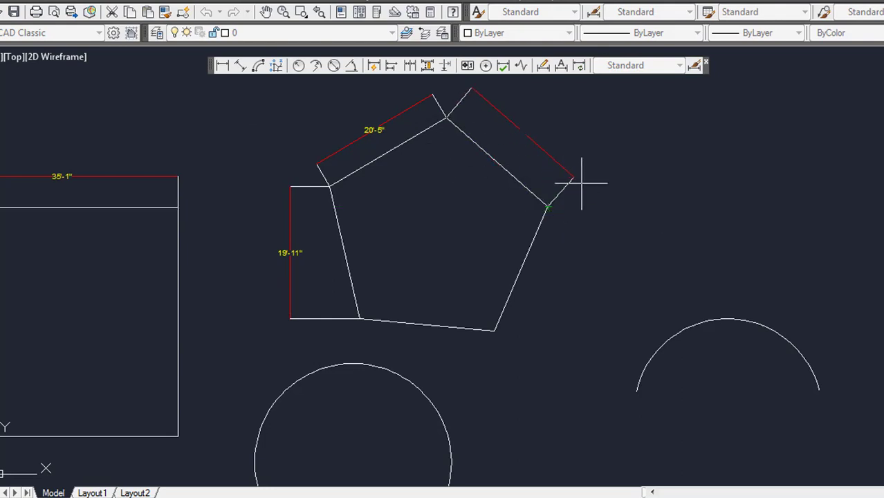
pyautogui.click(589, 189)
pyautogui.scroll(4, 517, 157)
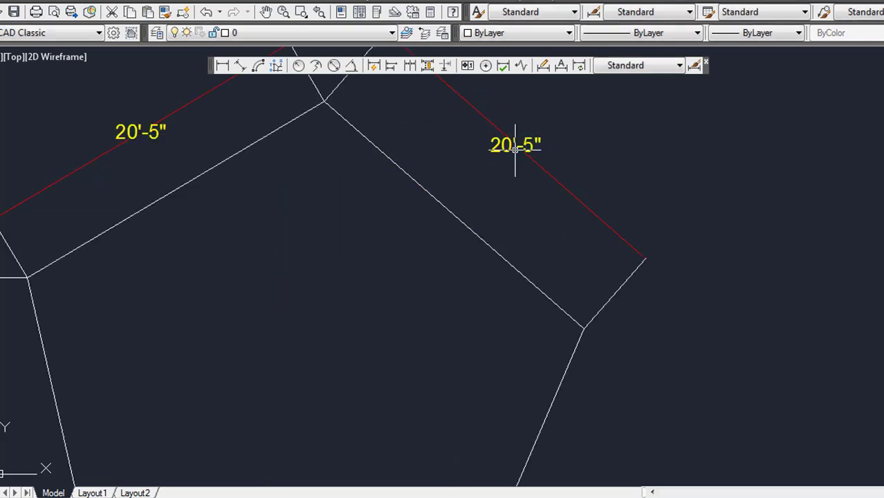
pyautogui.scroll(-2, 516, 151)
pyautogui.scroll(-2, 516, 151)
pyautogui.moveTo(517, 152)
pyautogui.mouseDown(button='middle')
pyautogui.moveTo(498, 211)
pyautogui.moveTo(484, 204)
pyautogui.moveTo(534, 181)
pyautogui.mouseUp(button='middle')
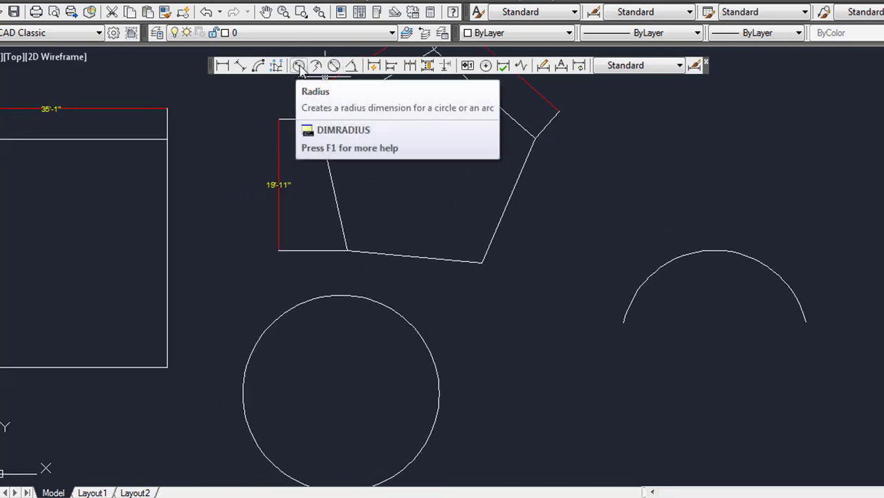
# Dimension the circle with an R14'-10" radius dimension placed inside it
pyautogui.click(299, 67)
pyautogui.moveTo(363, 434)
pyautogui.mouseDown(button='middle')
pyautogui.moveTo(493, 312)
pyautogui.moveTo(391, 295)
pyautogui.mouseUp(button='middle')
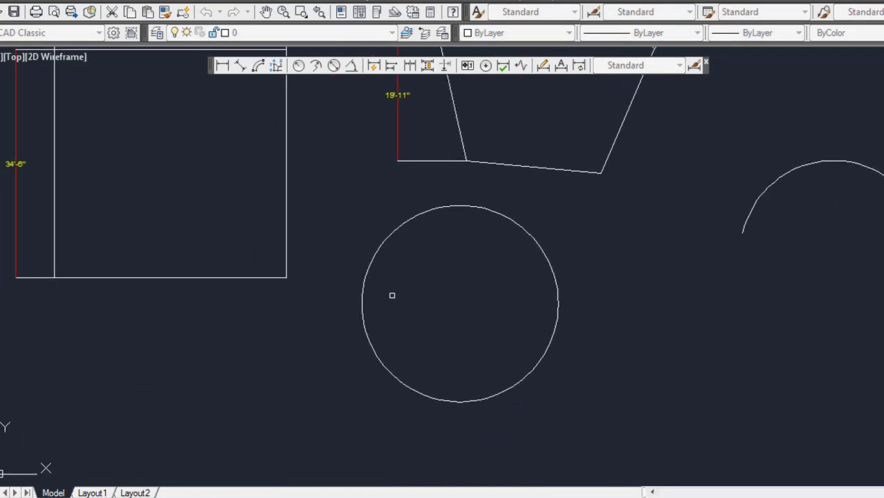
pyautogui.click(365, 283)
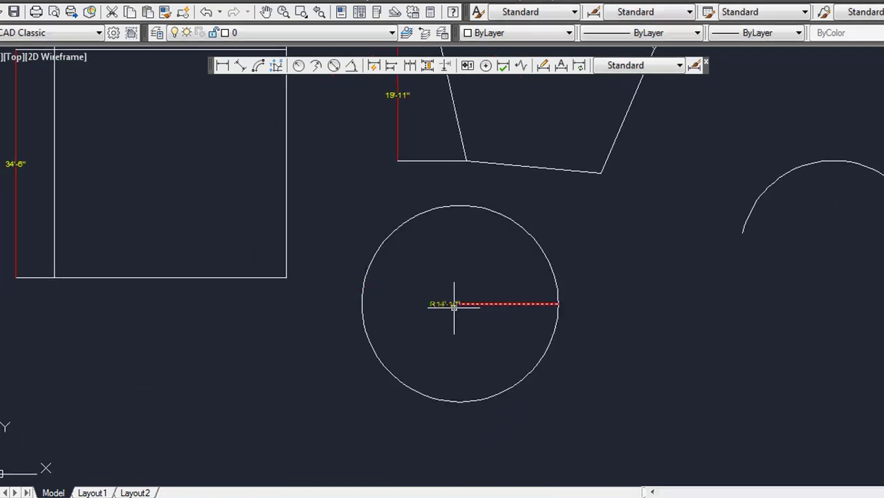
pyautogui.scroll(6, 457, 303)
pyautogui.scroll(-2, 194, 301)
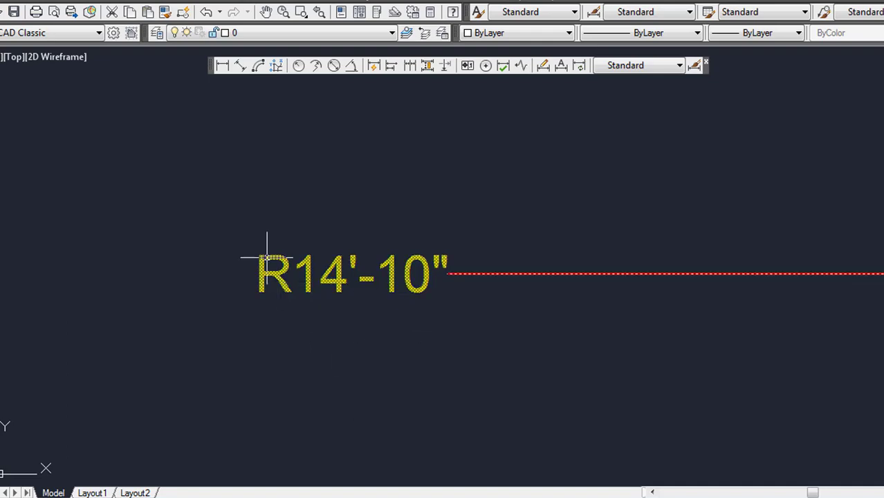
pyautogui.scroll(-8, 462, 272)
pyautogui.moveTo(476, 337)
pyautogui.mouseDown(button='middle')
pyautogui.moveTo(244, 352)
pyautogui.moveTo(106, 341)
pyautogui.mouseUp(button='middle')
pyautogui.moveTo(334, 196); pyautogui.dragTo(395, 315, button='middle')
# Place a 37'-11" arc length dimension above the arc
pyautogui.scroll(7, 394, 315)
pyautogui.scroll(-4, 395, 311)
pyautogui.scroll(4, 395, 308)
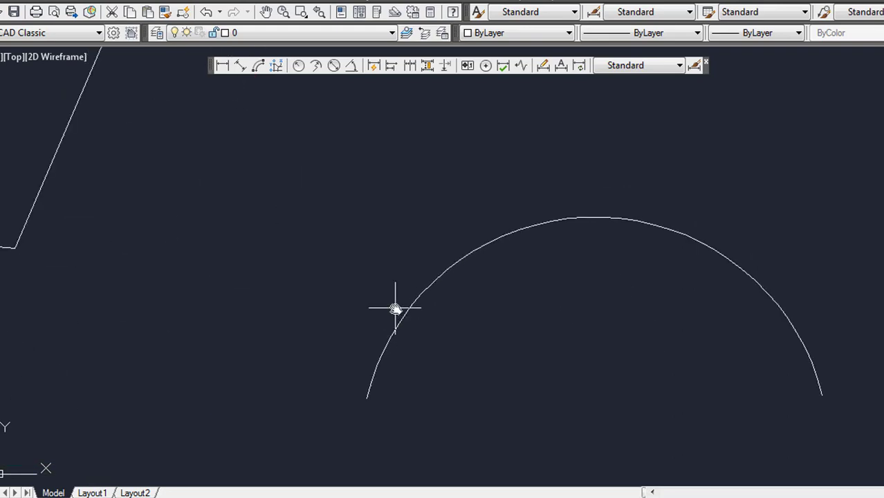
pyautogui.click(257, 66)
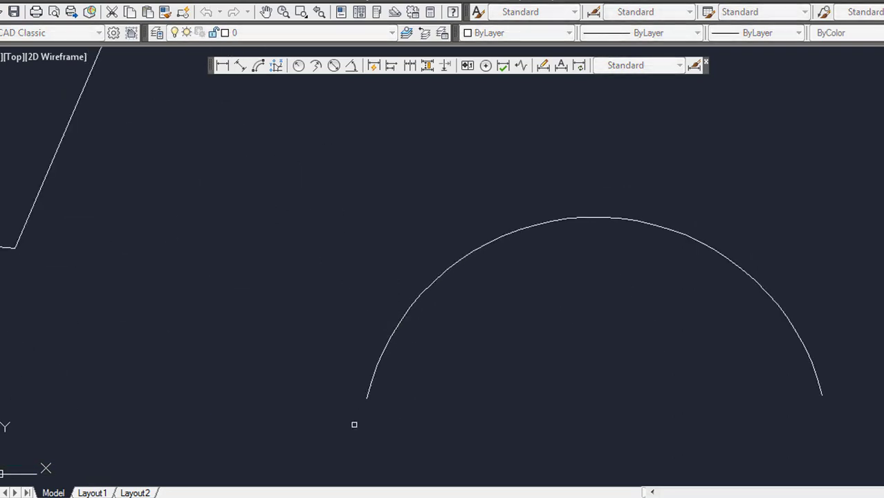
pyautogui.click(368, 397)
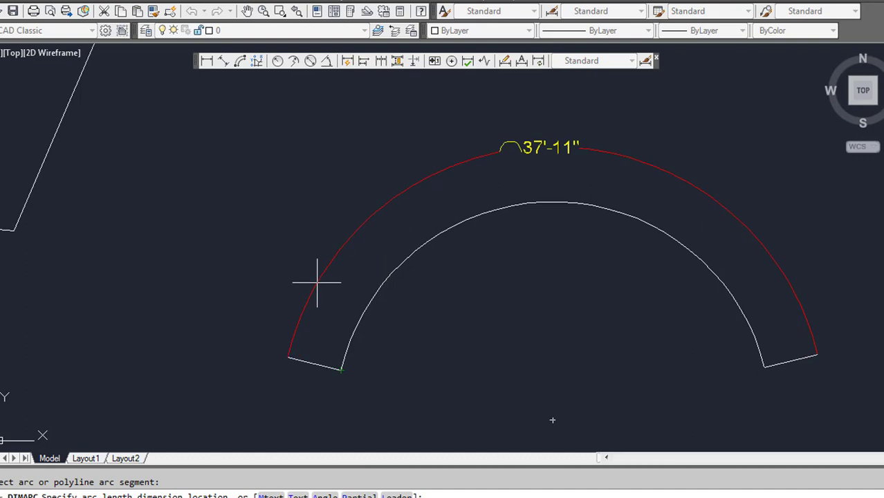
pyautogui.click(317, 282)
pyautogui.scroll(4, 537, 142)
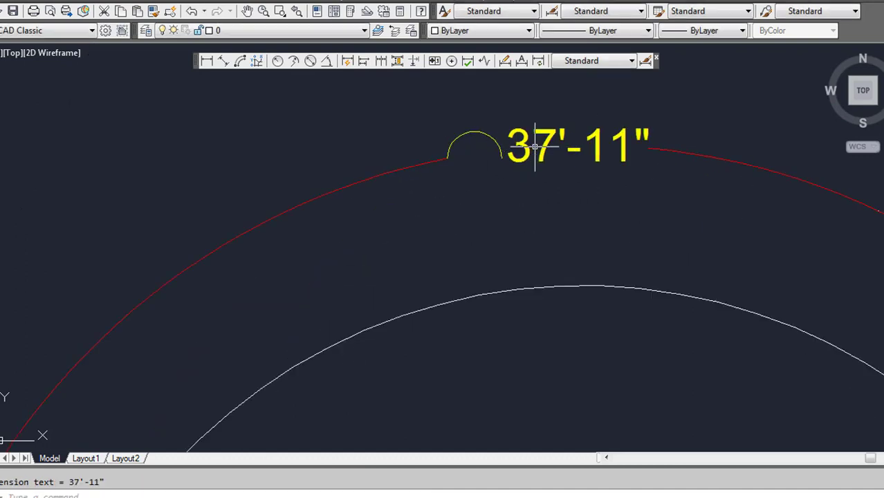
pyautogui.scroll(-6, 539, 148)
pyautogui.scroll(5, 544, 160)
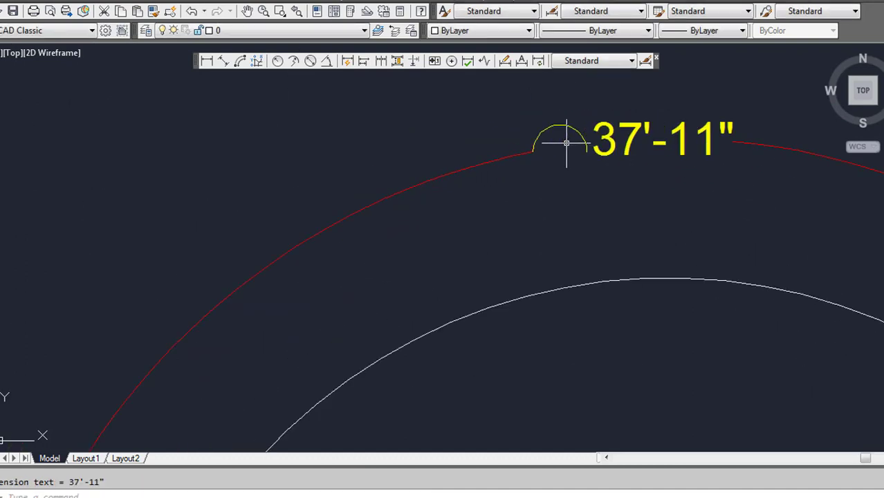
pyautogui.scroll(-4, 562, 145)
# Zoom and pan to bring all four dimensioned shapes into view together
pyautogui.scroll(-5, 567, 169)
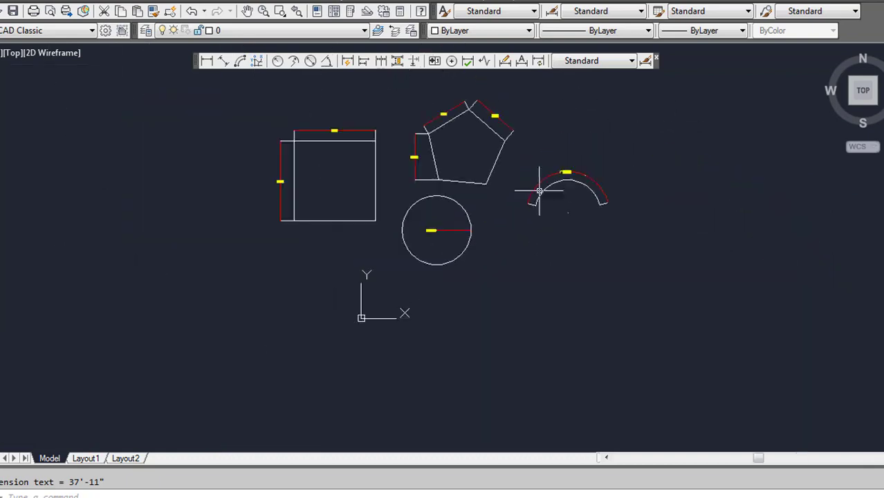
pyautogui.moveTo(430, 176); pyautogui.dragTo(437, 229, button='middle')
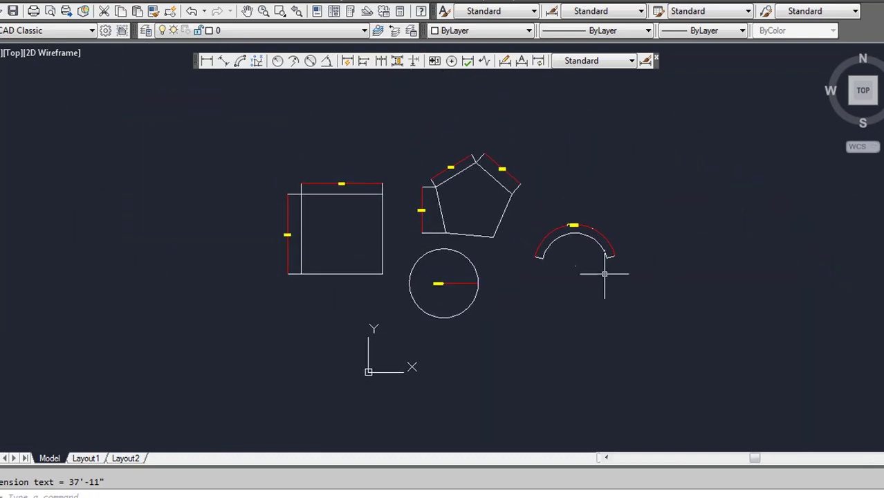
pyautogui.scroll(3, 430, 305)
pyautogui.scroll(-3, 368, 304)
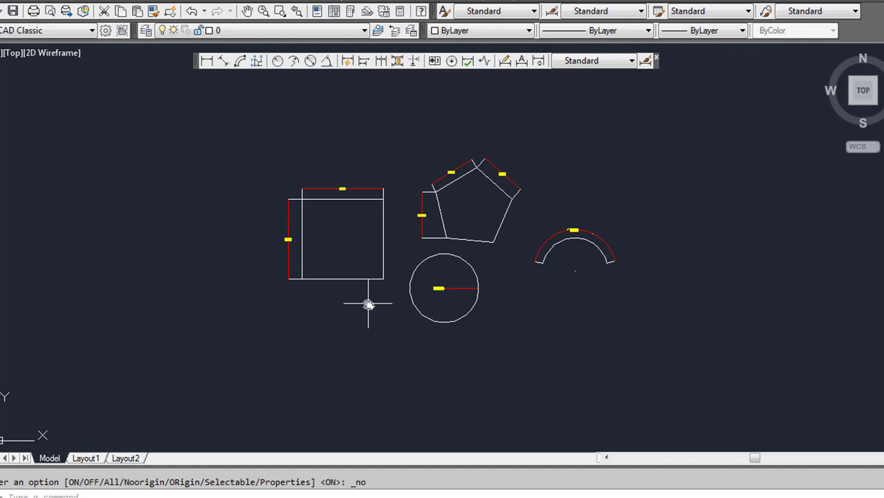